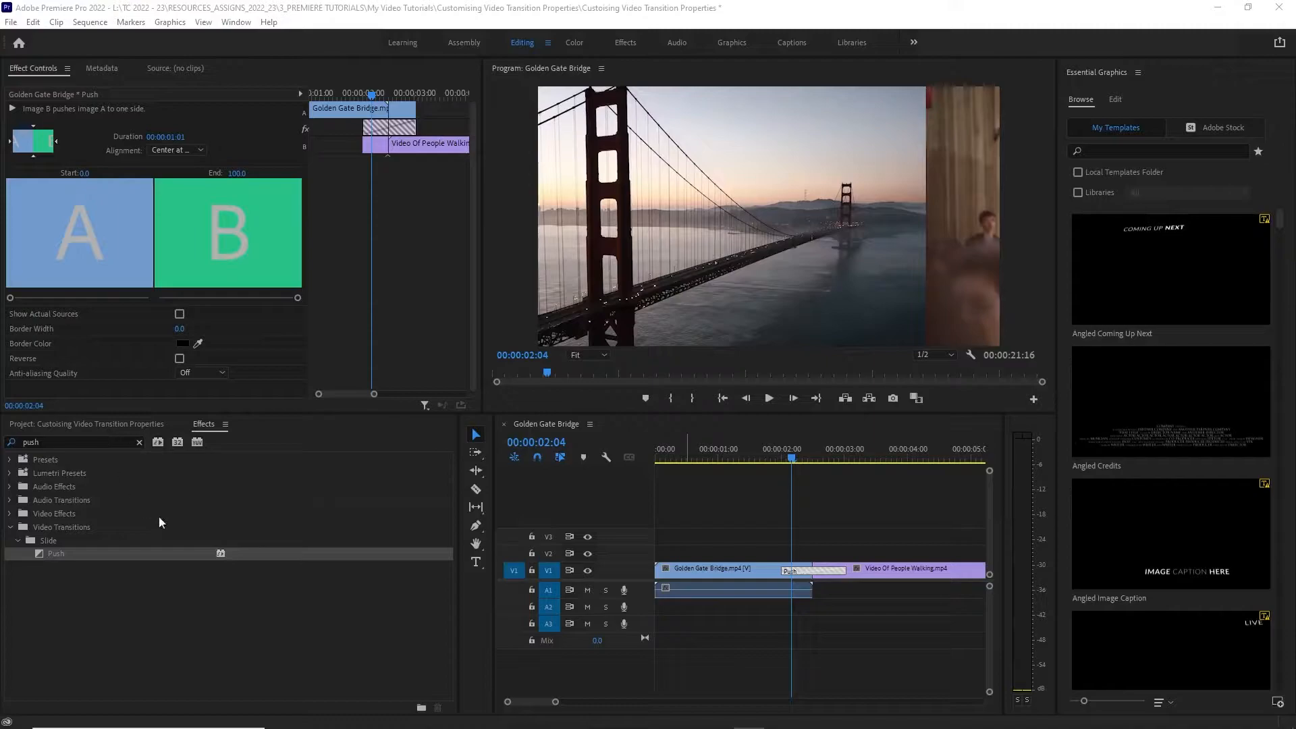
Select the Push transition between the two clips to show its settings, and move the playhead to 00:00:02:11.
left_click(204, 427)
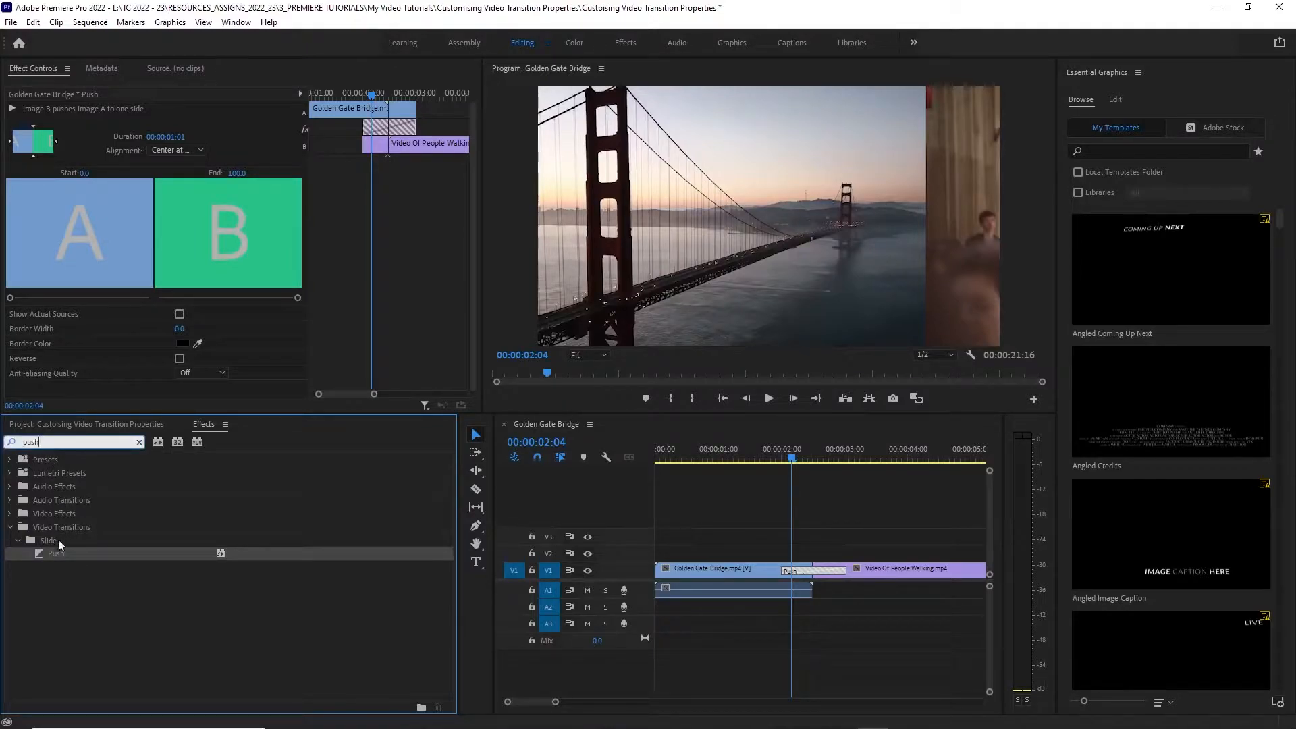
left_click(799, 571)
mouse_move(794, 462)
left_mouse_down()
mouse_move(843, 455)
mouse_move(784, 466)
left_mouse_up()
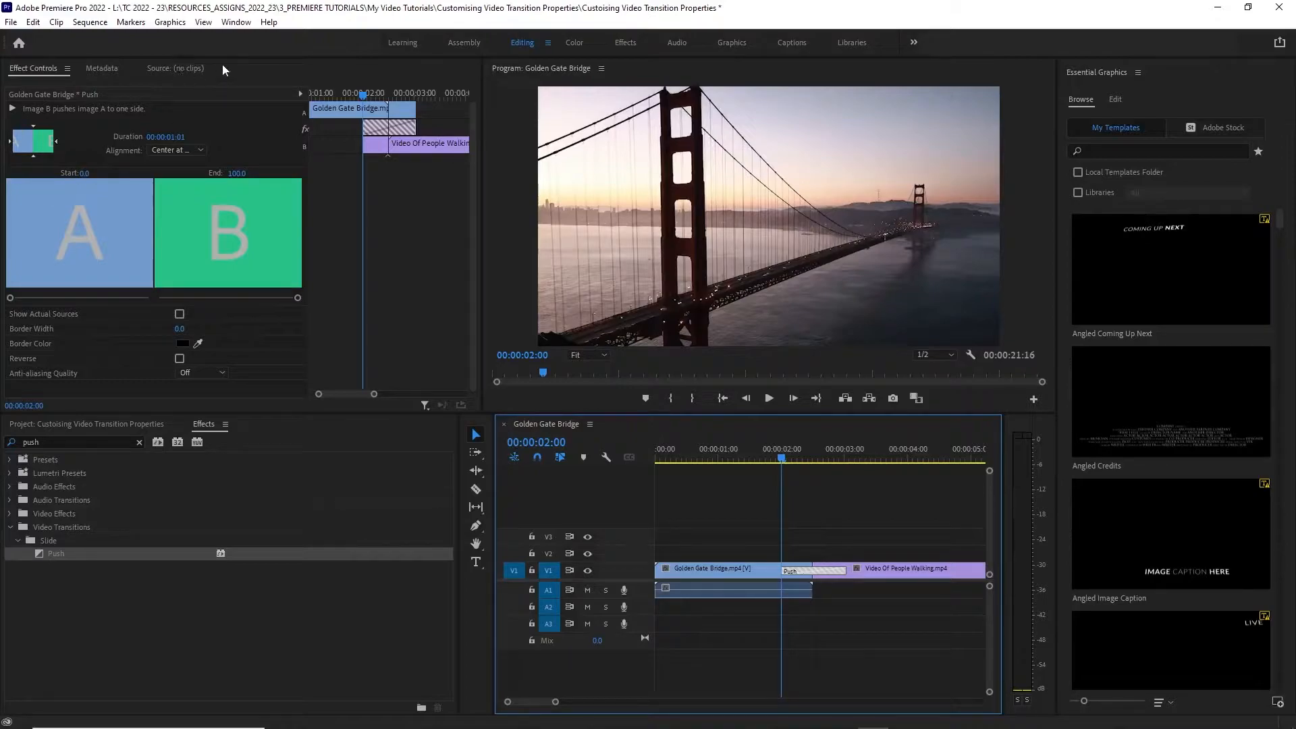
left_click(23, 70)
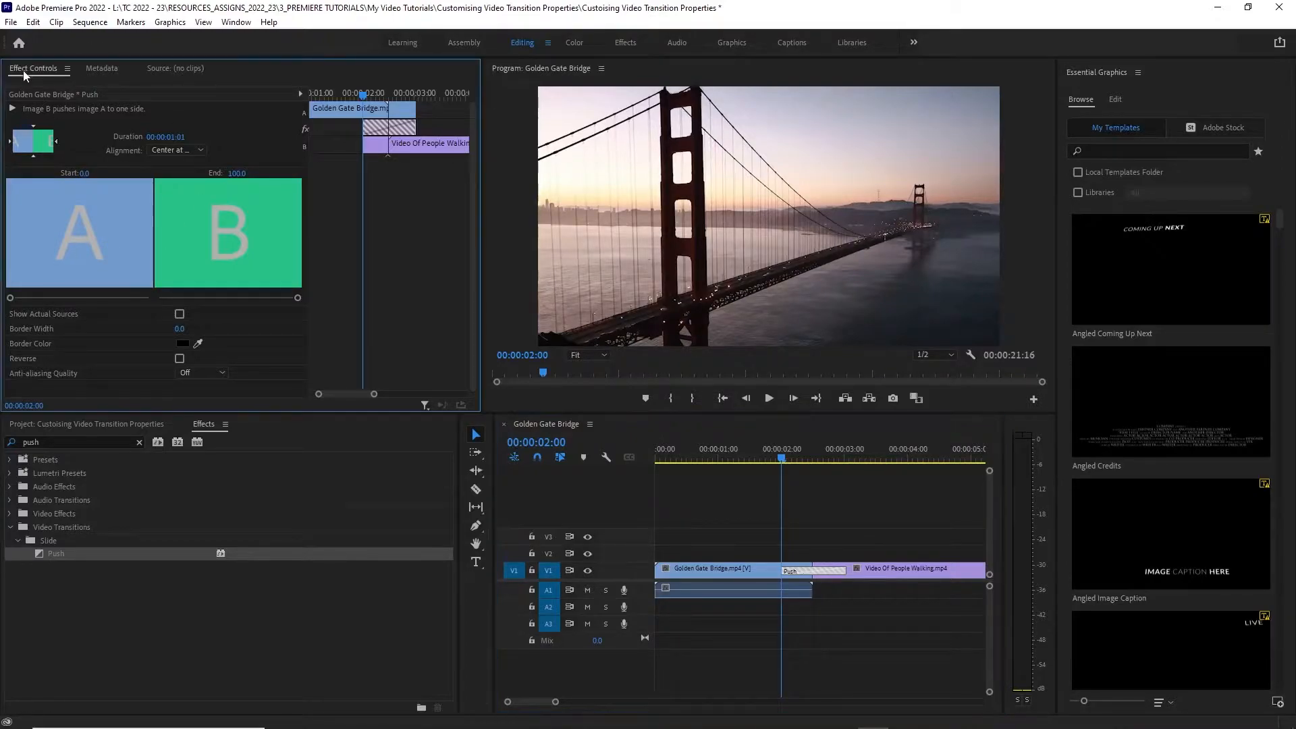
left_click(828, 573)
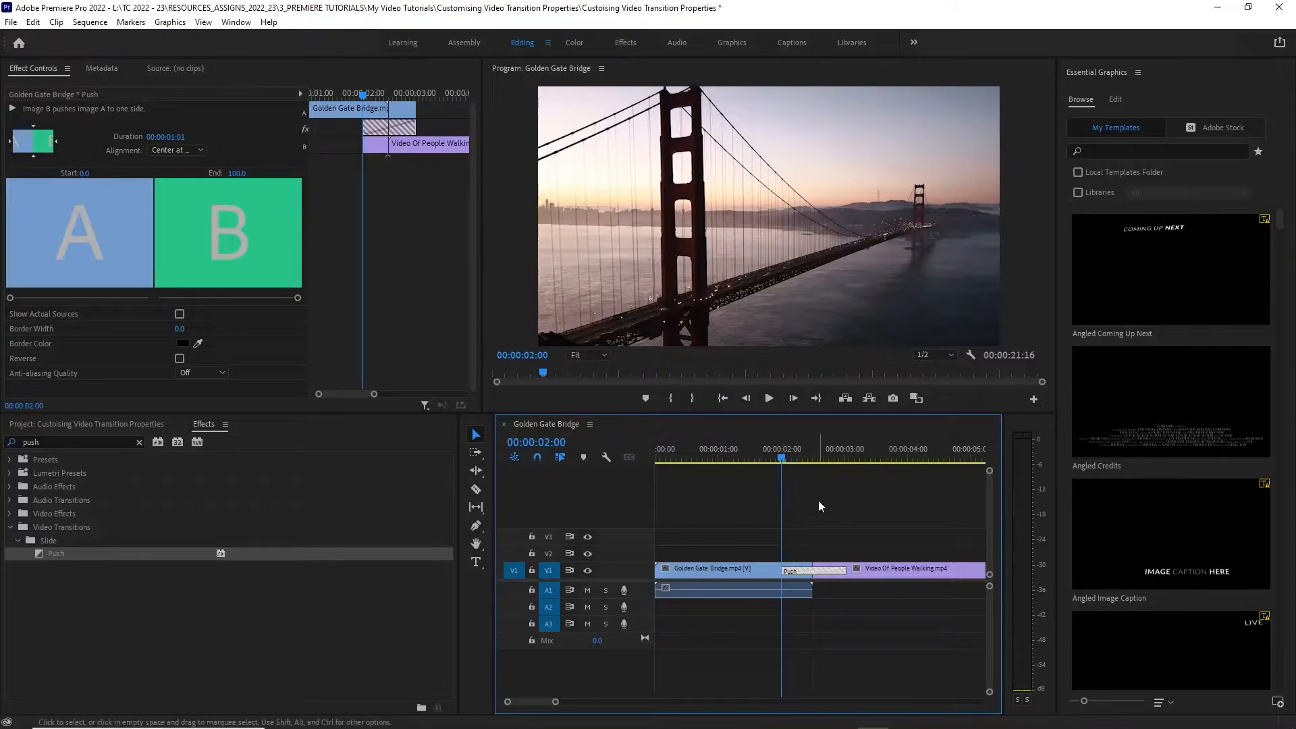
left_click(823, 582)
left_click(819, 570)
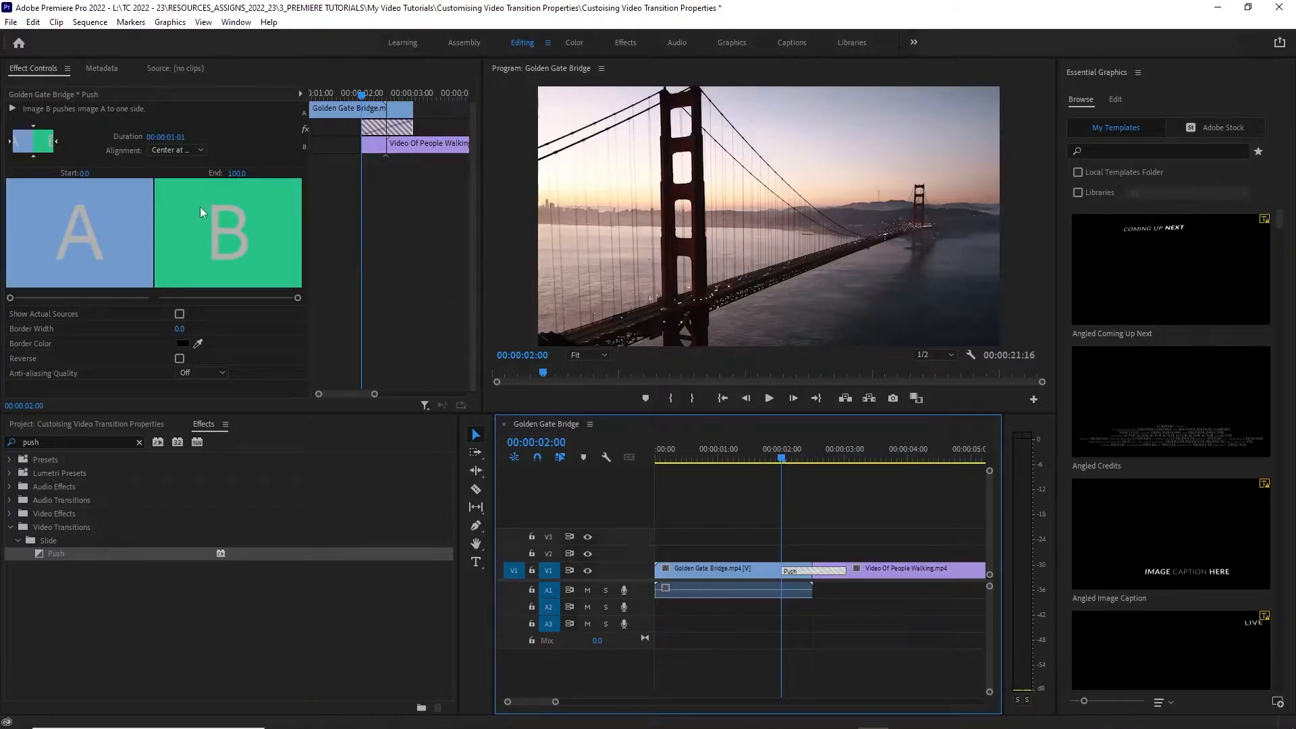
left_click_drag(782, 459, 810, 461)
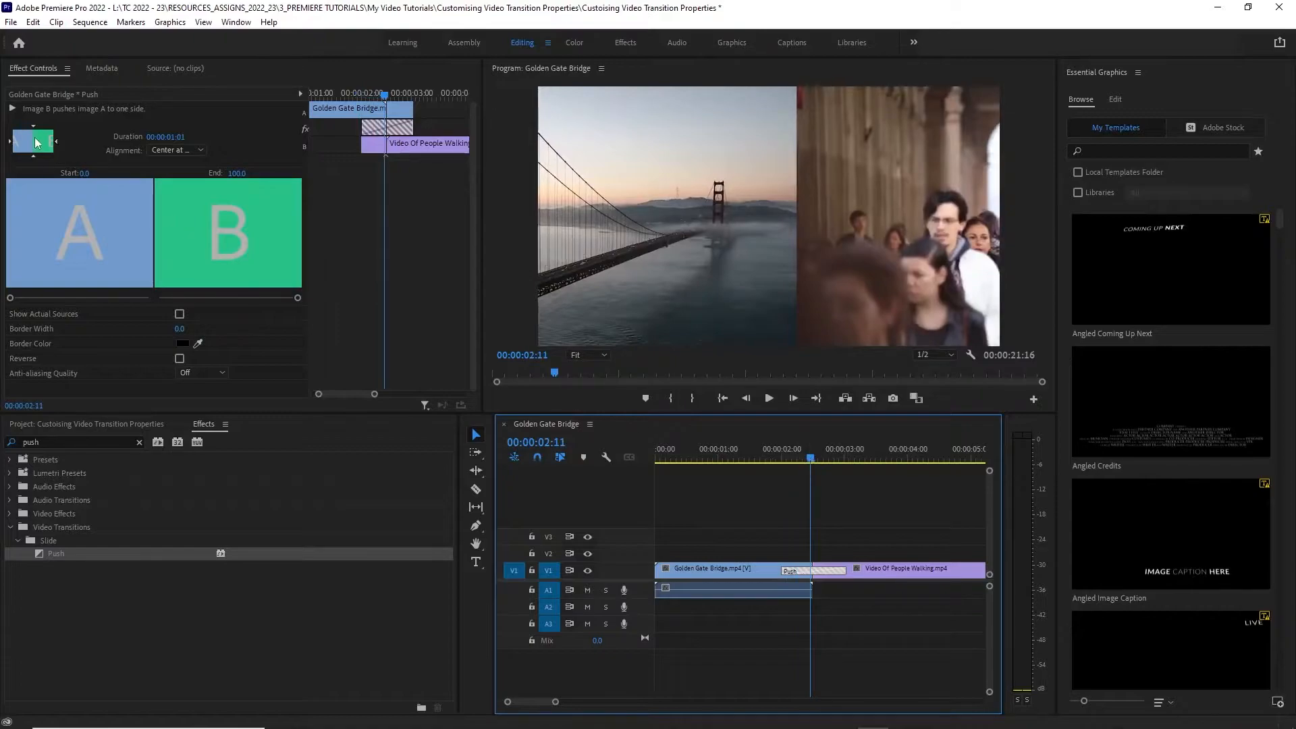
Change the Push transition's direction so the second clip enters from the left, and scrub back to 00:00:02:06 to preview it.
left_click(55, 143)
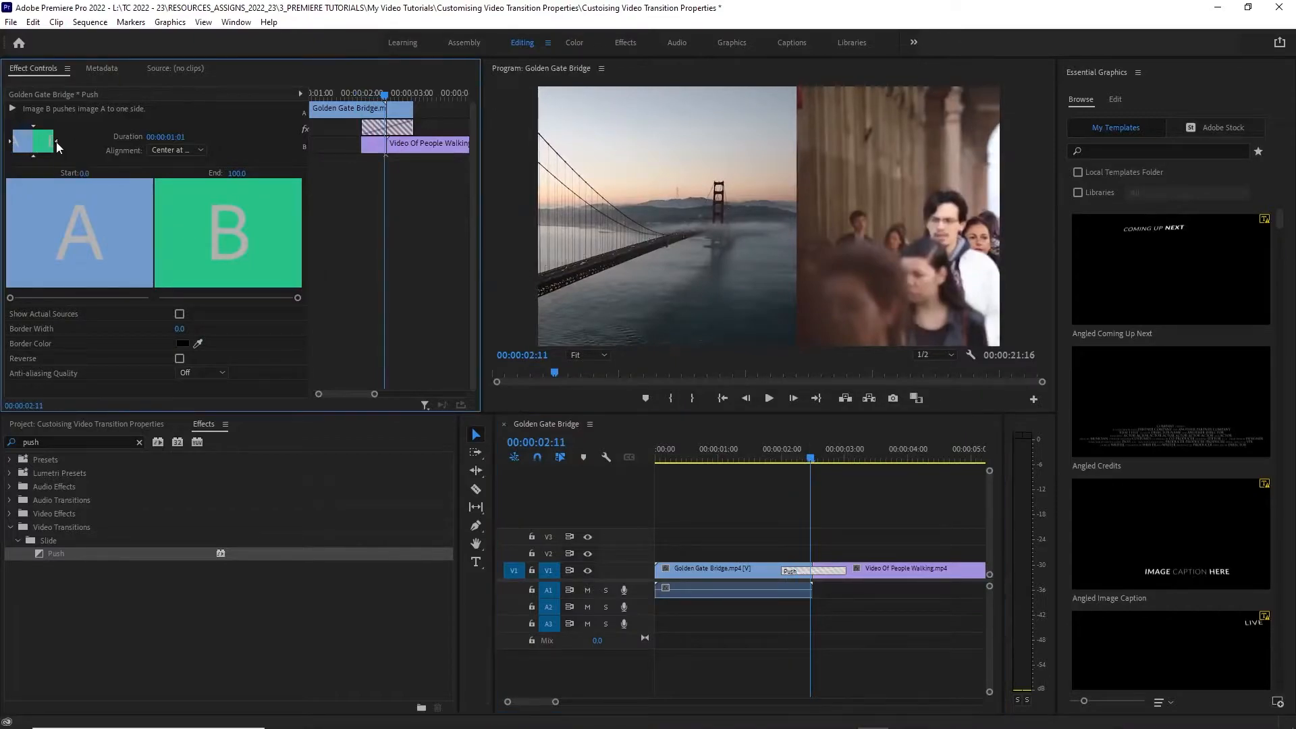
left_click(10, 144)
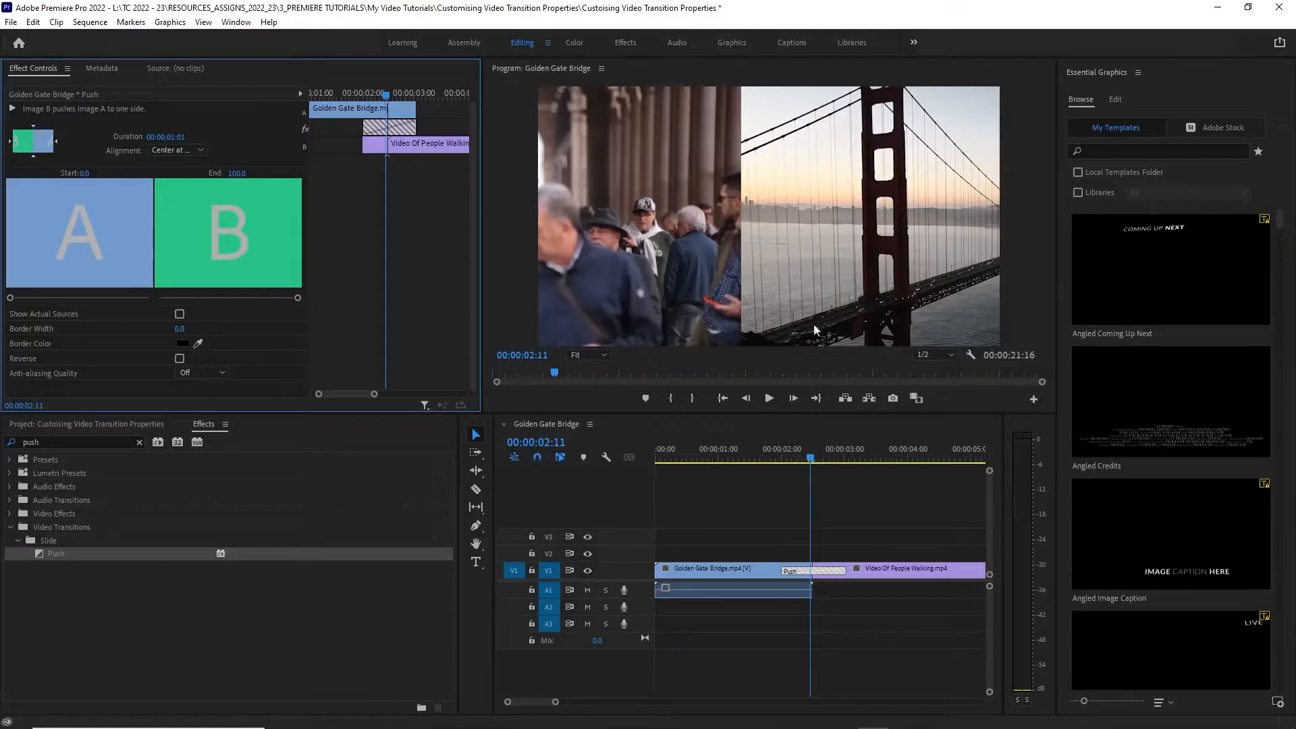
mouse_move(810, 458)
left_mouse_down()
mouse_move(783, 463)
mouse_move(799, 464)
left_mouse_up()
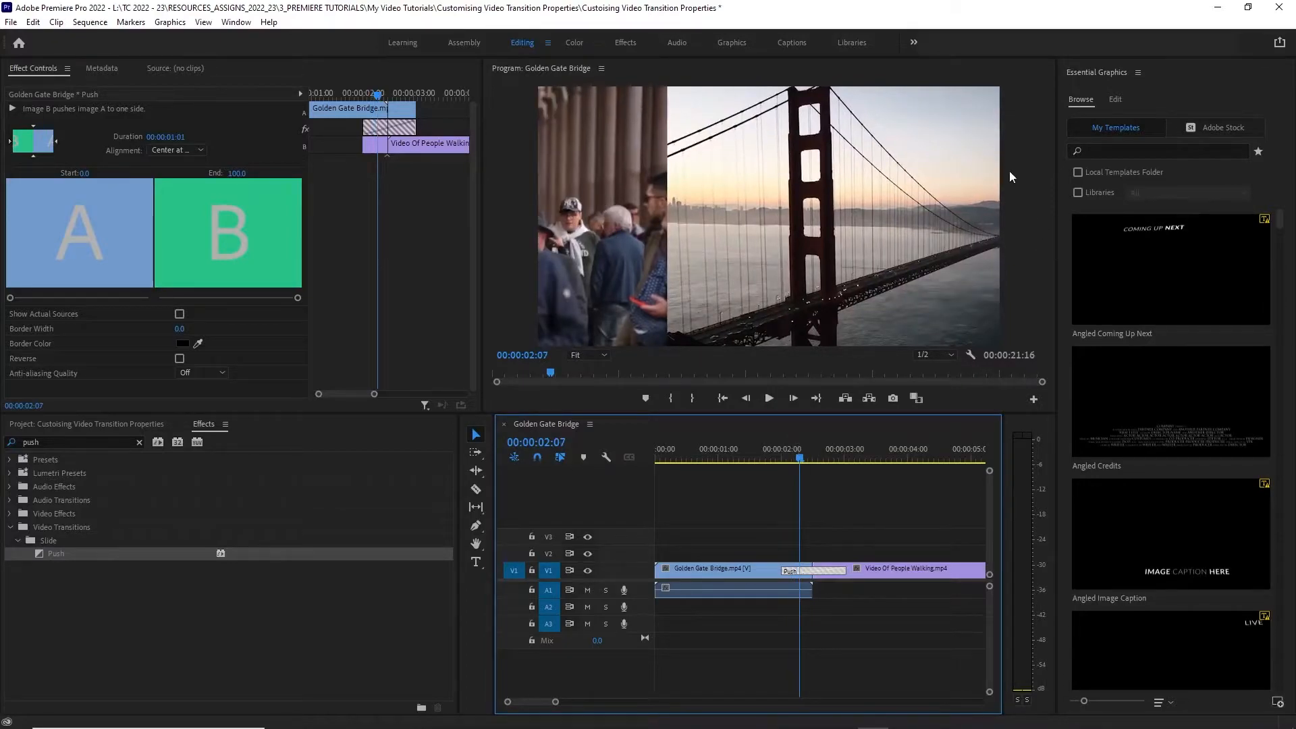
mouse_move(801, 460)
left_mouse_down()
mouse_move(827, 460)
mouse_move(797, 461)
left_mouse_up()
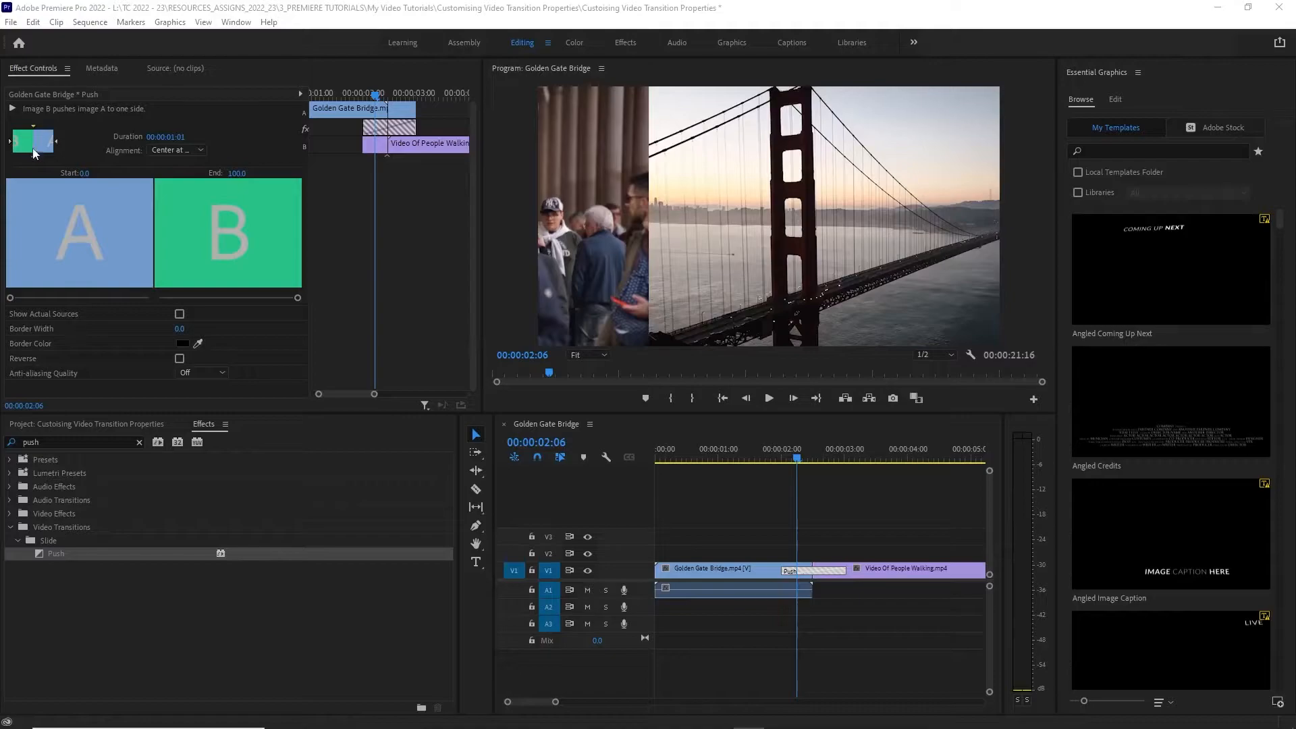
Compare the Push transition's two vertical directions, set the second clip to enter from the top, and scrub back to 00:00:01:13.
left_click(33, 127)
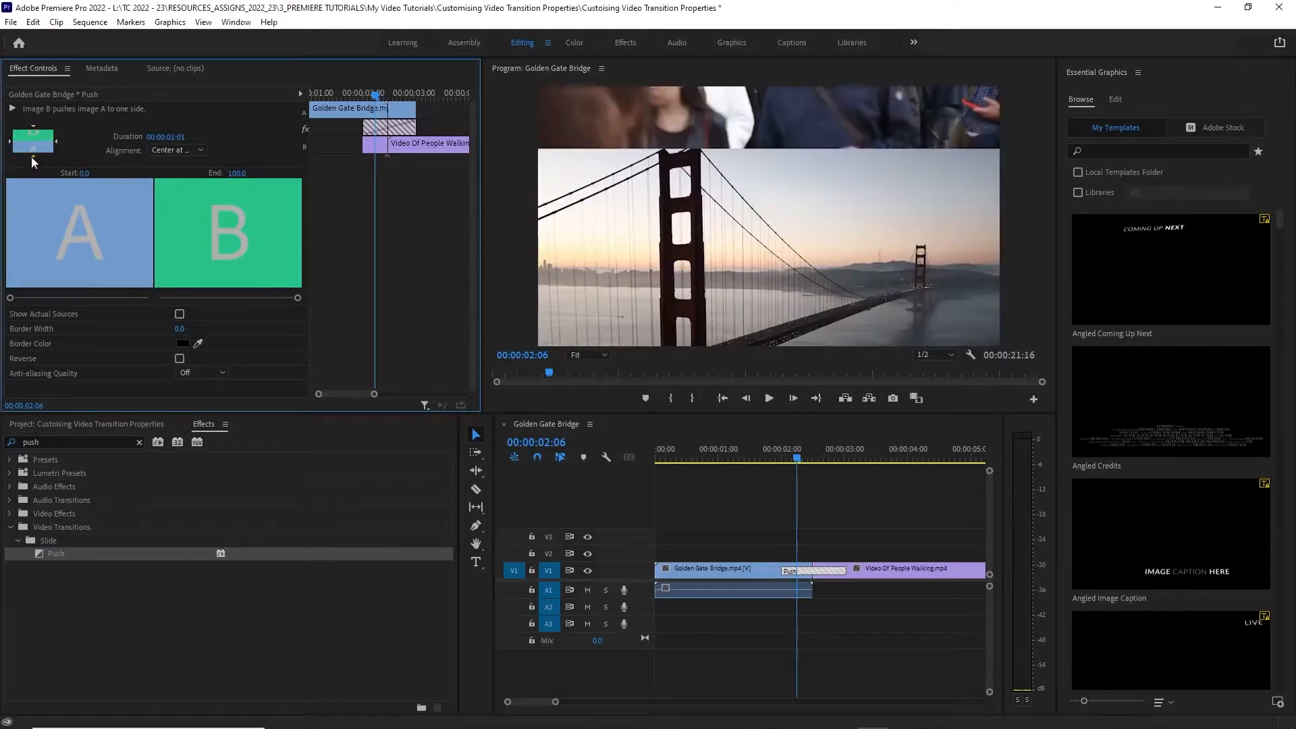
left_click(32, 156)
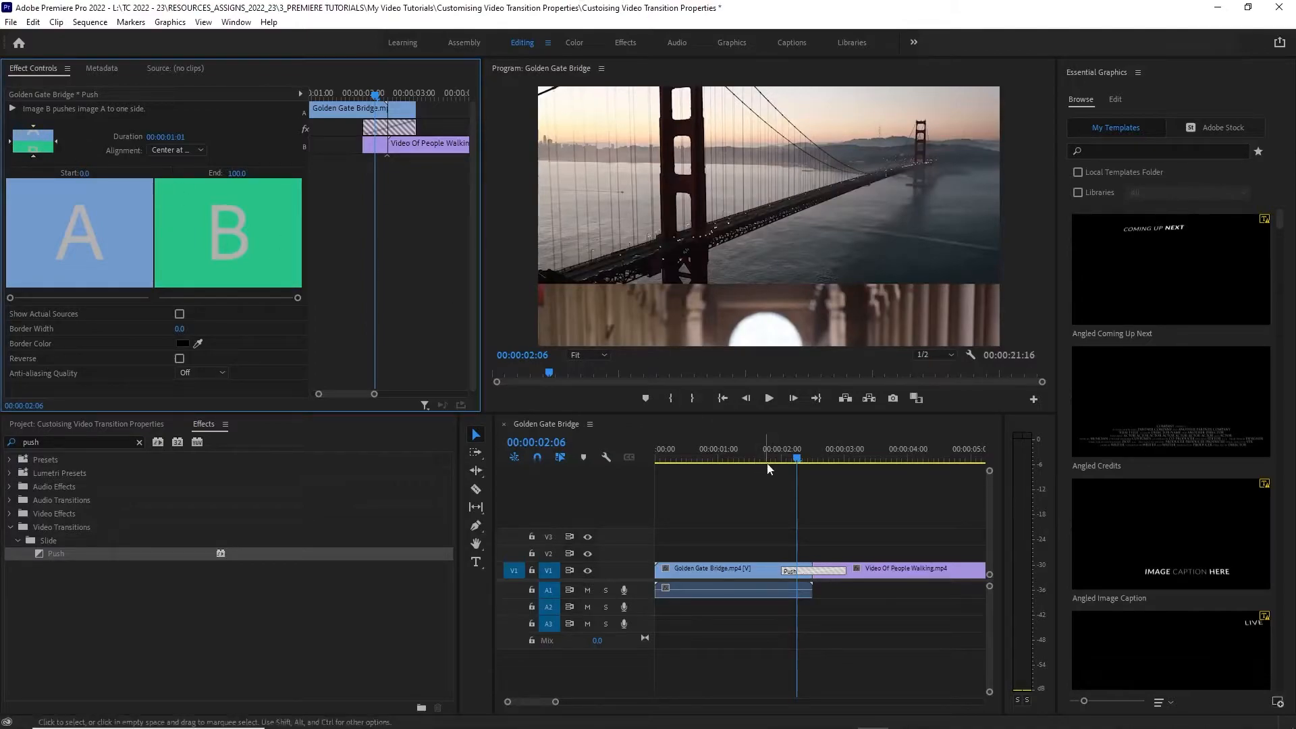
mouse_move(792, 458)
left_mouse_down()
mouse_move(770, 461)
mouse_move(848, 461)
mouse_move(796, 461)
left_mouse_up()
left_click(36, 155)
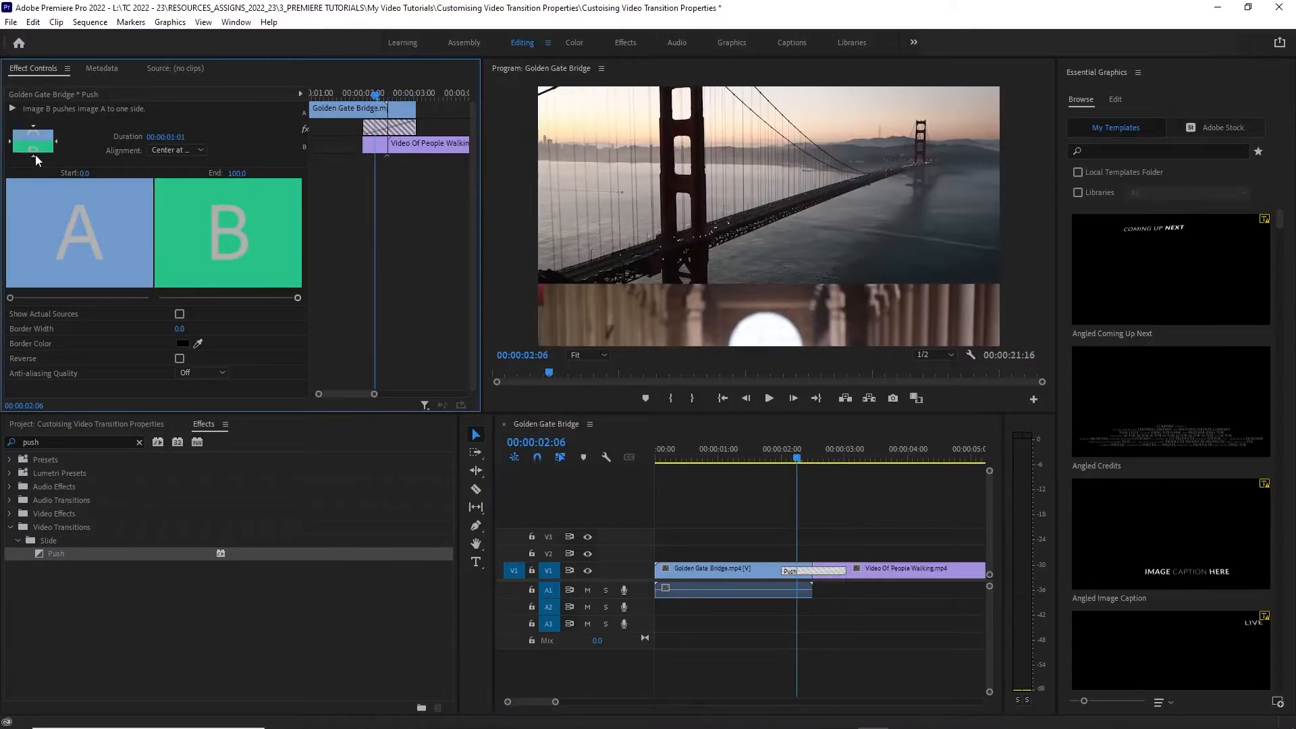
left_click(35, 127)
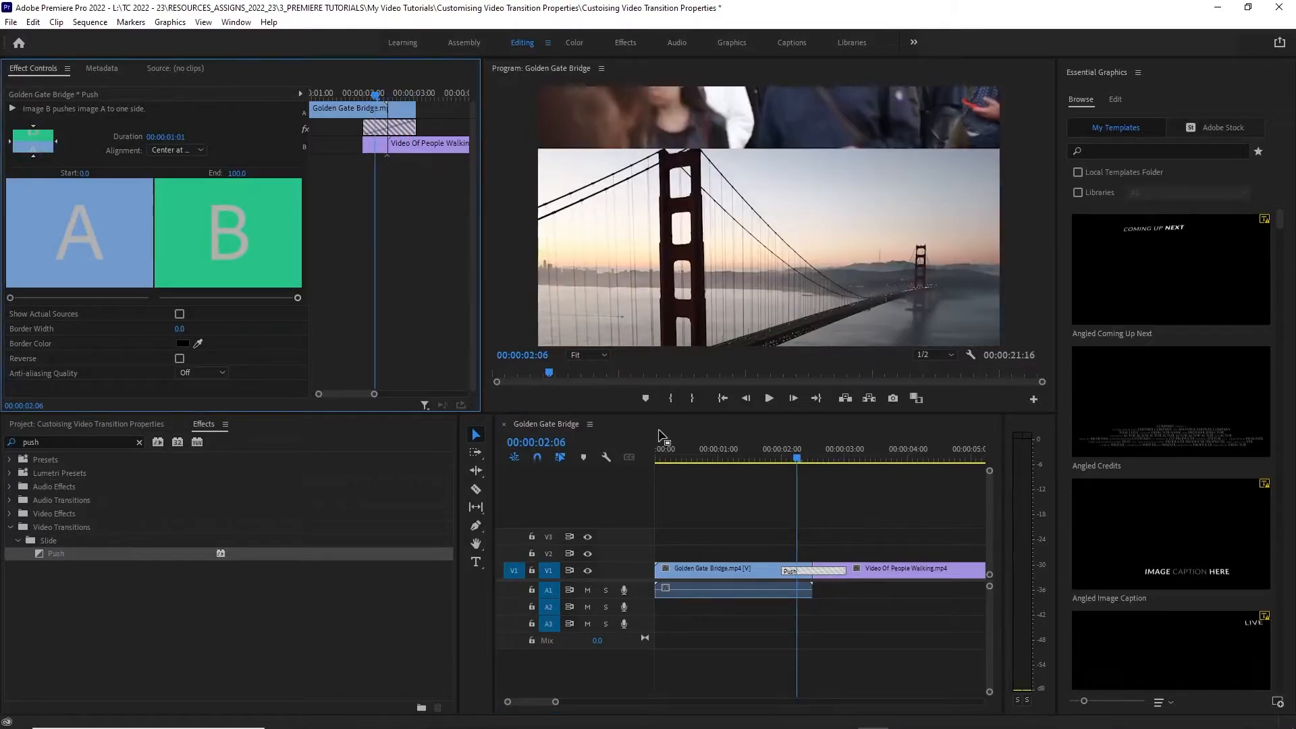
left_click_drag(797, 459, 751, 459)
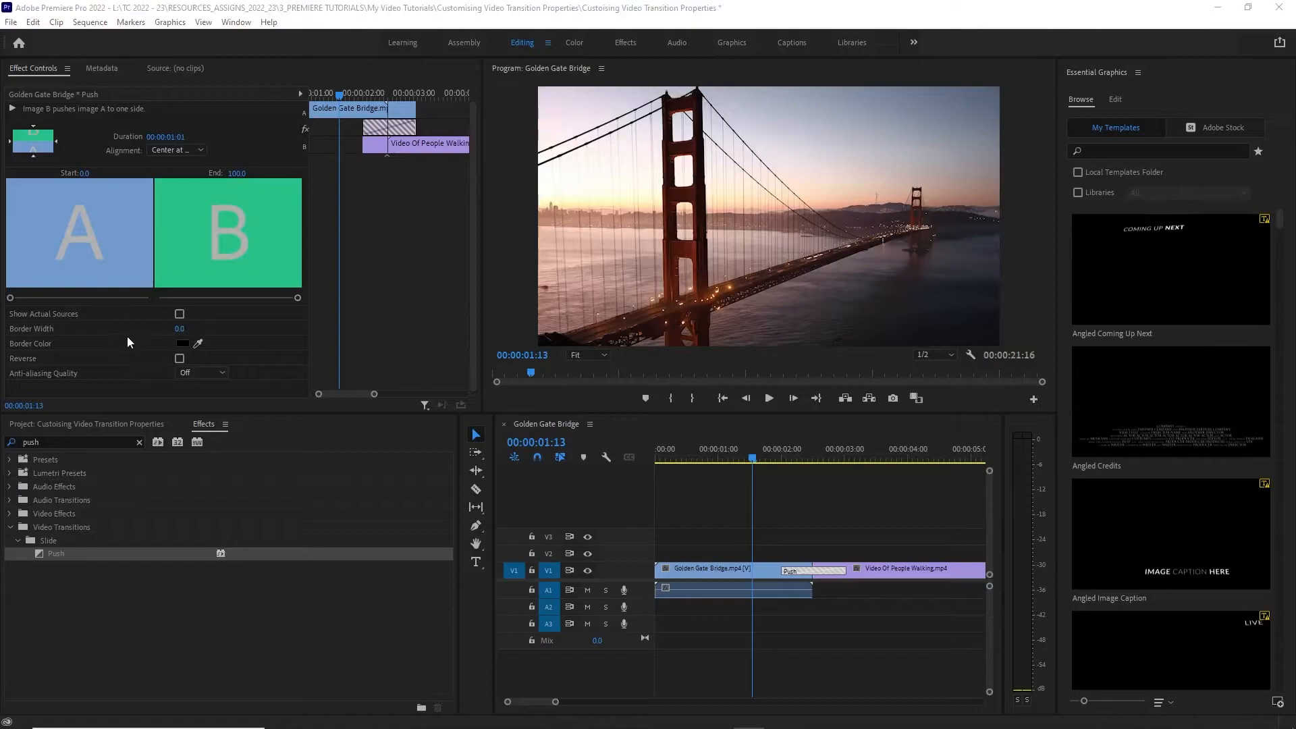
Give the Push transition a white border with a width of 4.8 and preview it at 00:00:02:13.
left_click_drag(178, 329, 183, 329)
left_click(182, 342)
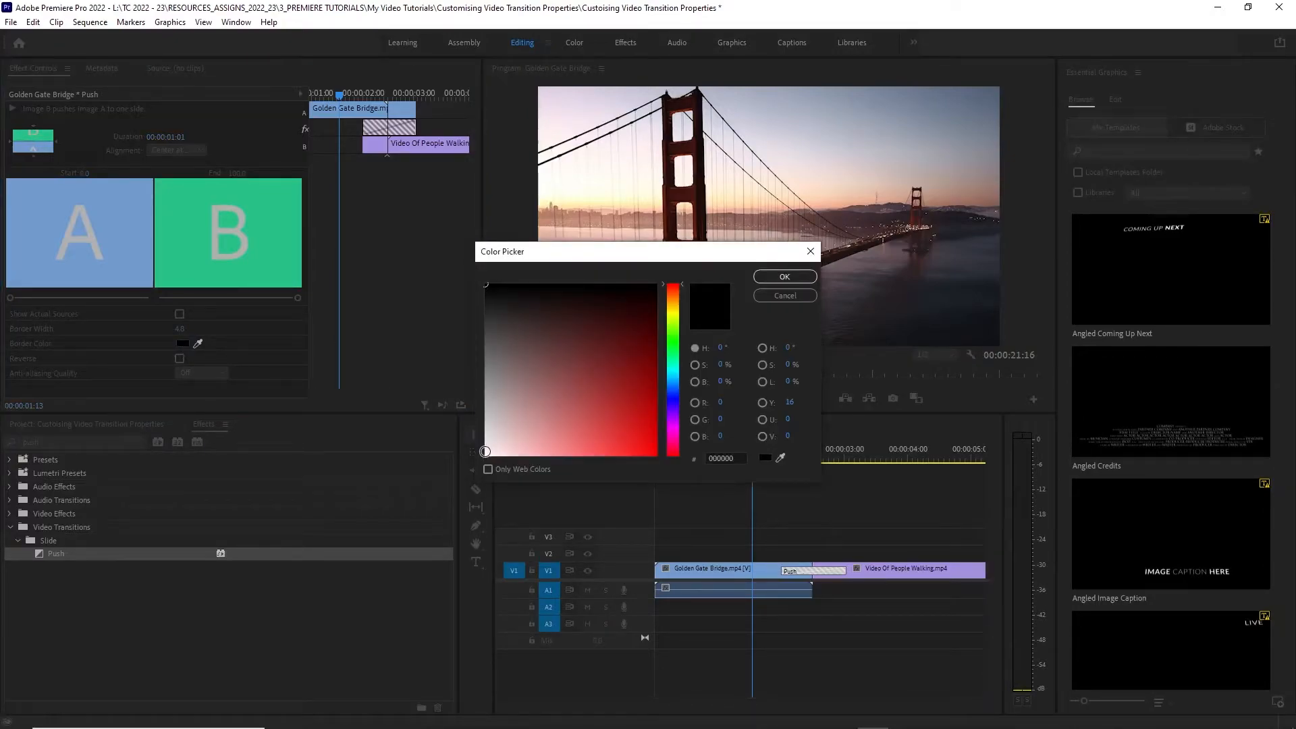
left_click(486, 452)
left_click(784, 276)
left_click_drag(755, 467, 817, 468)
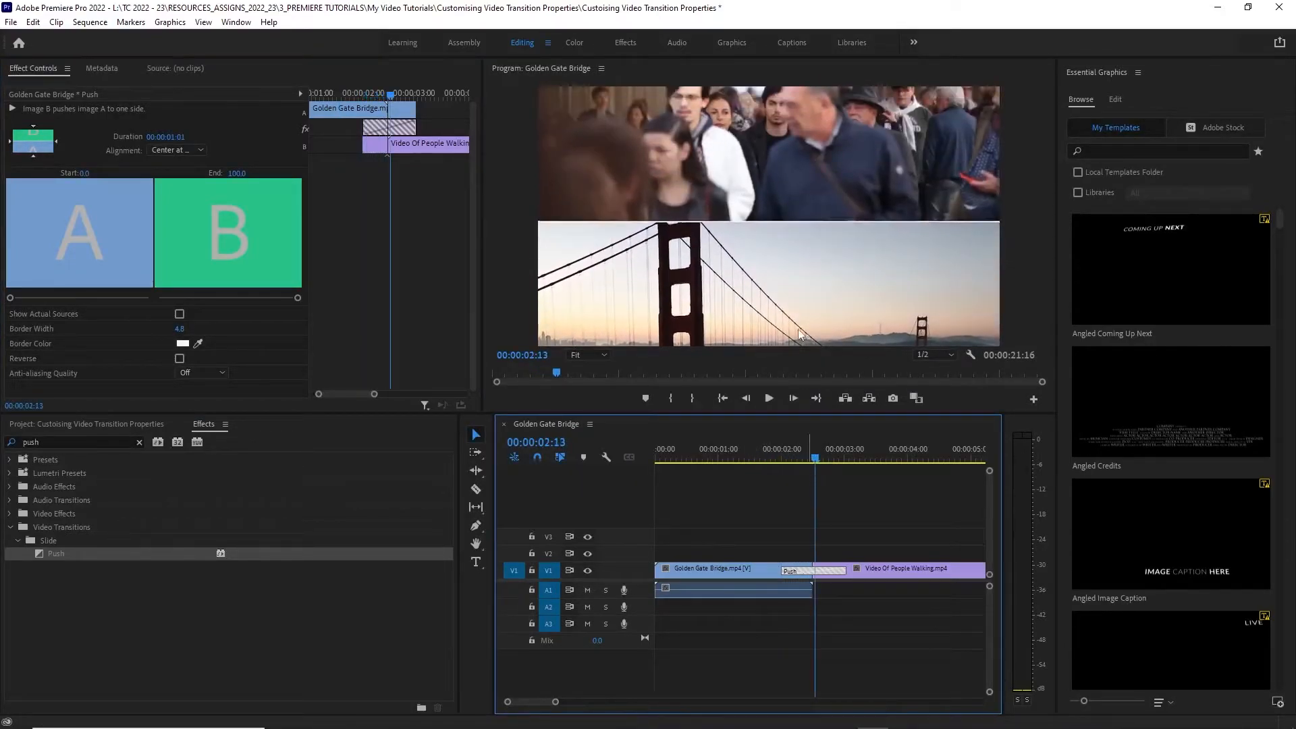
Increase the Push transition's border width to 18.2 and scrub the playhead to preview the thicker border.
left_click_drag(179, 328, 180, 329)
left_click(180, 329)
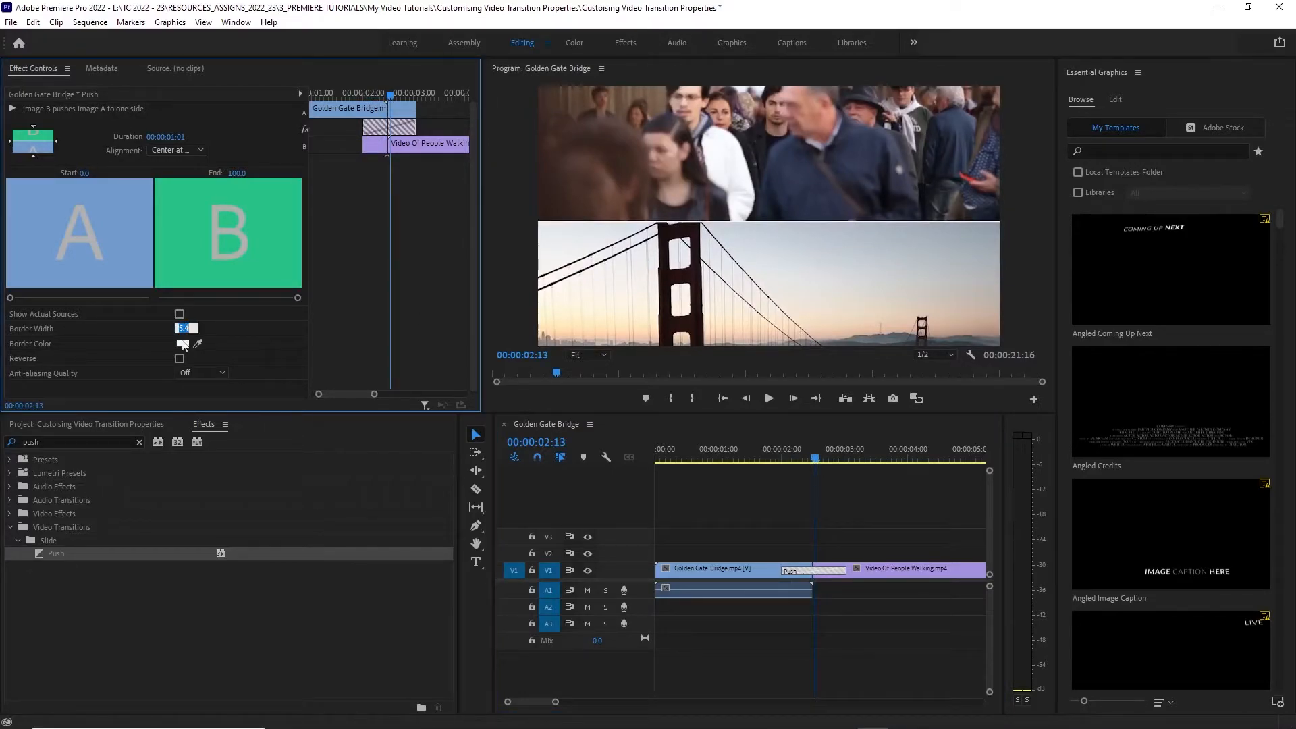
left_click(240, 330)
left_click_drag(176, 330, 269, 340)
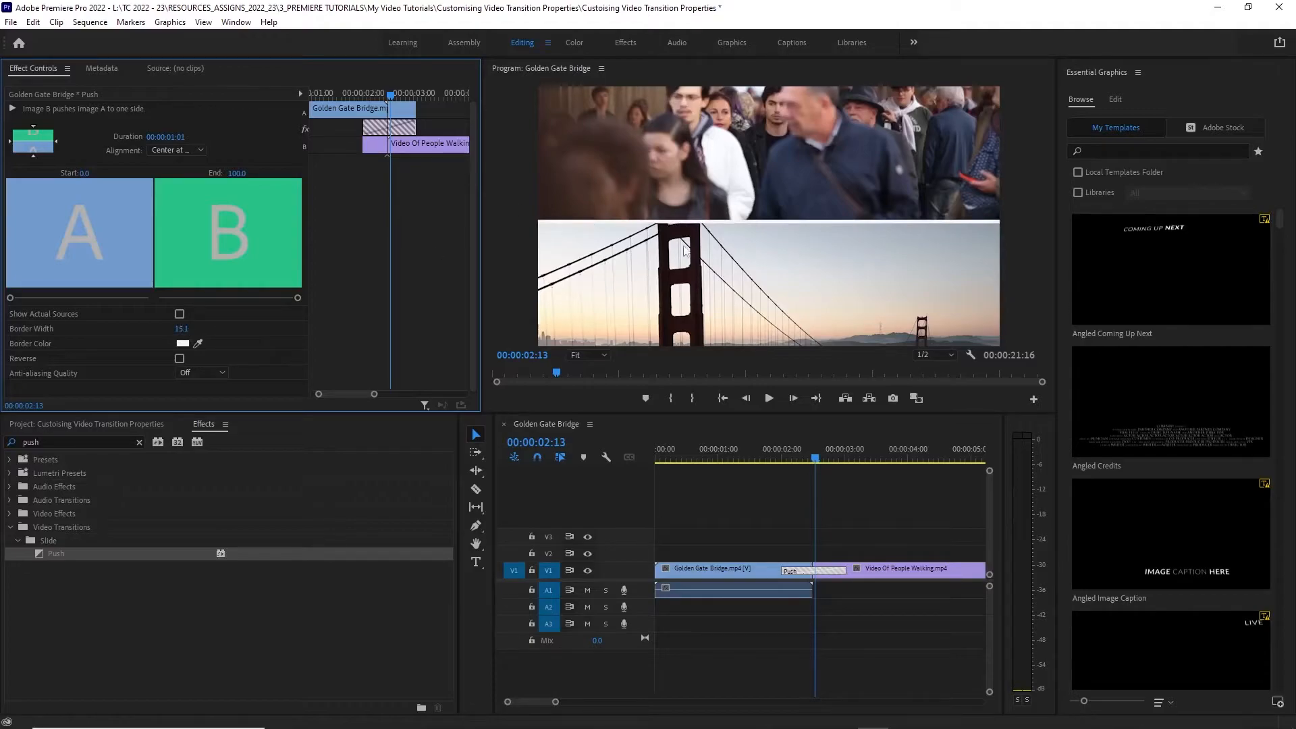
left_click_drag(179, 329, 201, 329)
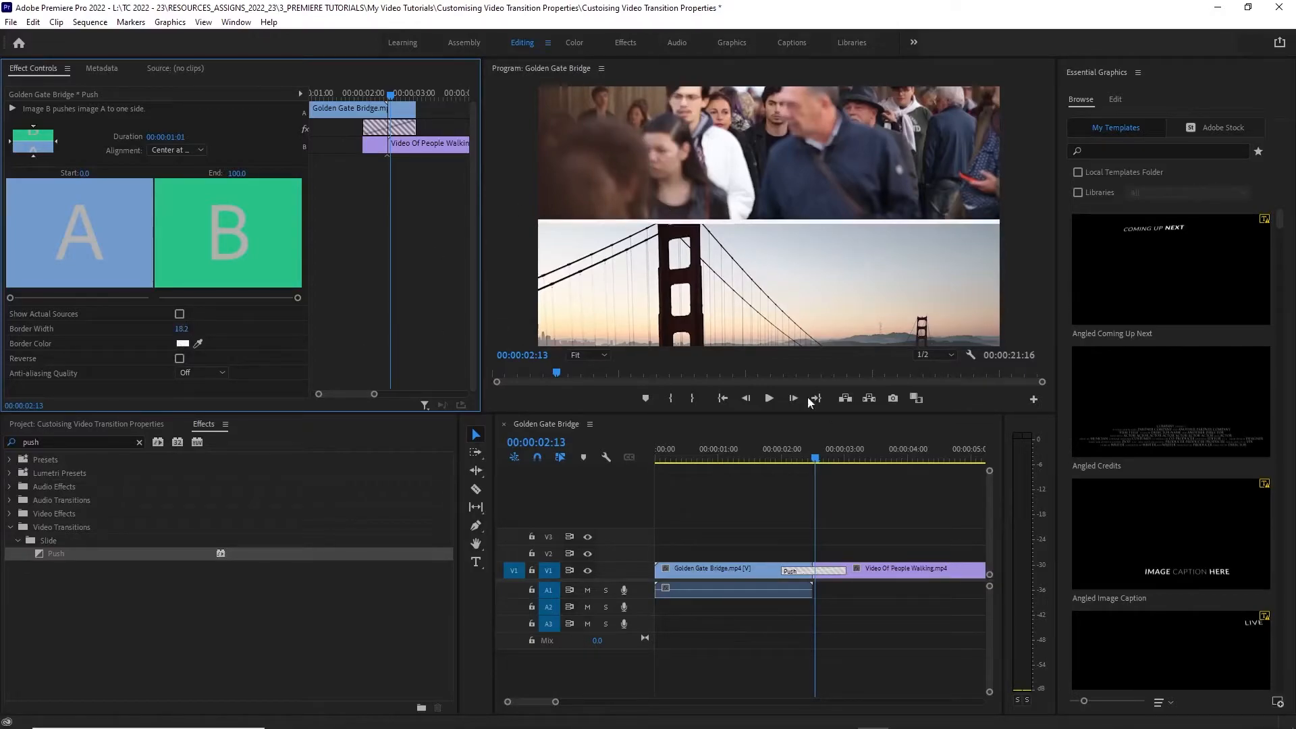
mouse_move(816, 456)
left_mouse_down()
mouse_move(796, 462)
mouse_move(823, 459)
left_mouse_up()
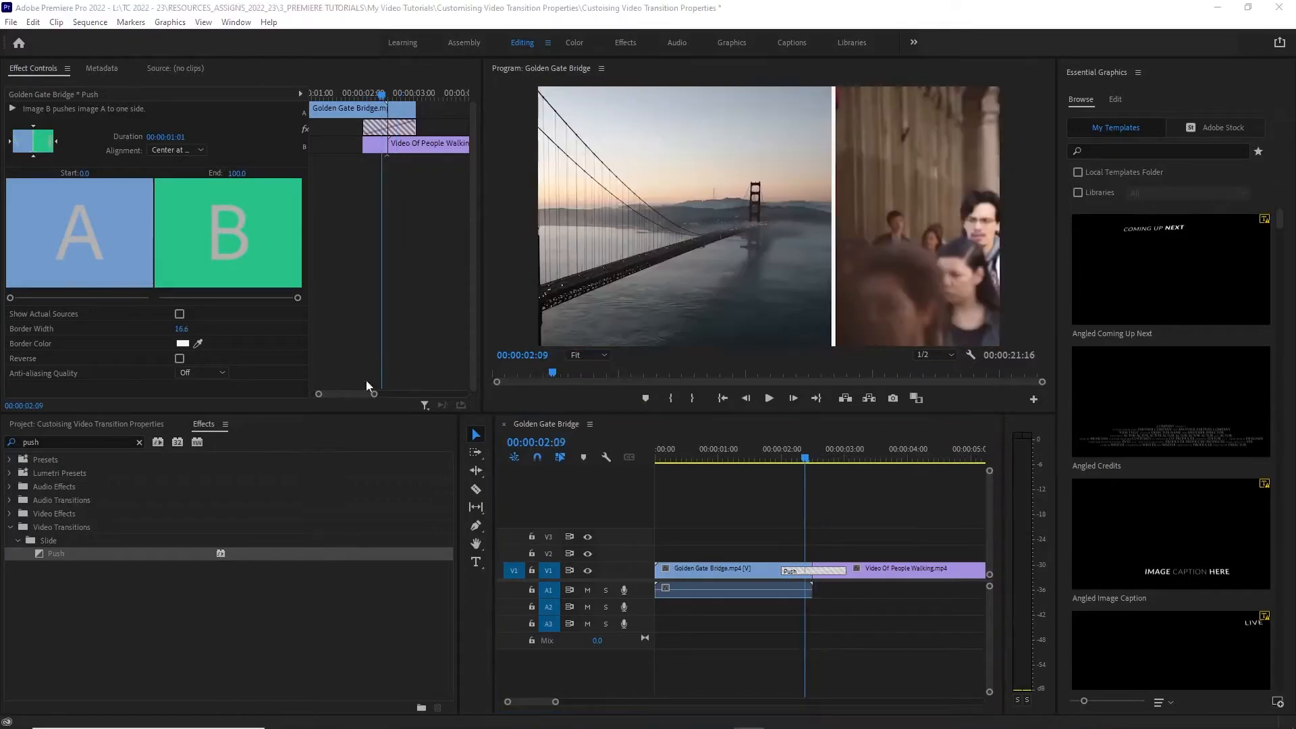
Set the Push transition's start to 47.1 and its end to 54.9, scrubbing through the transition to preview both.
left_click_drag(10, 298, 58, 303)
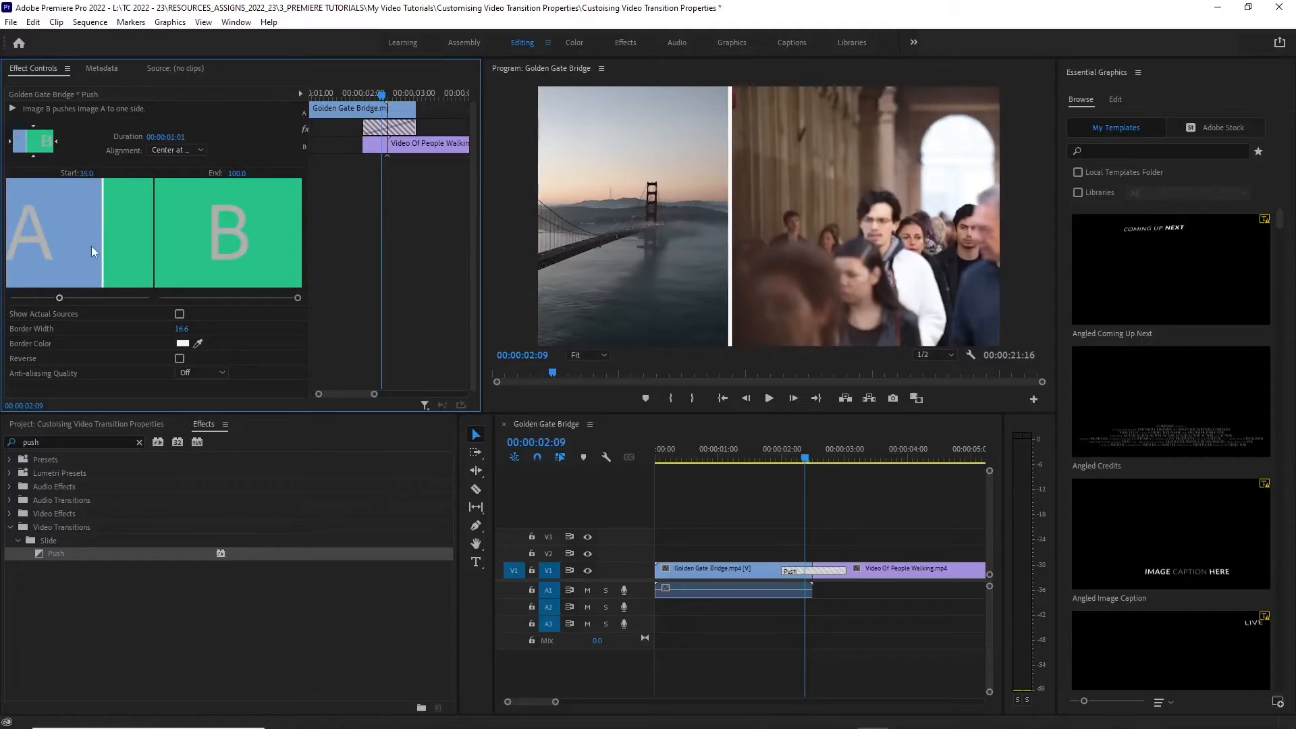
left_click_drag(59, 298, 77, 297)
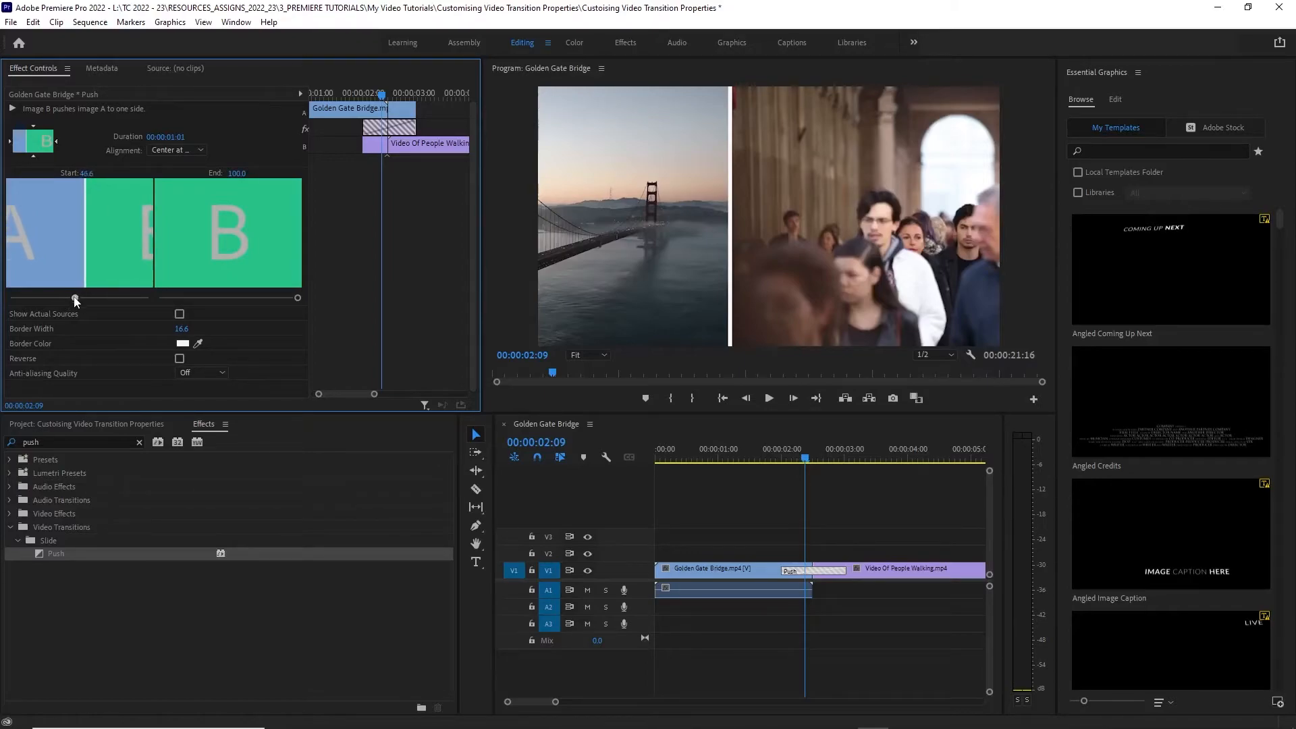
left_click_drag(807, 462, 781, 469)
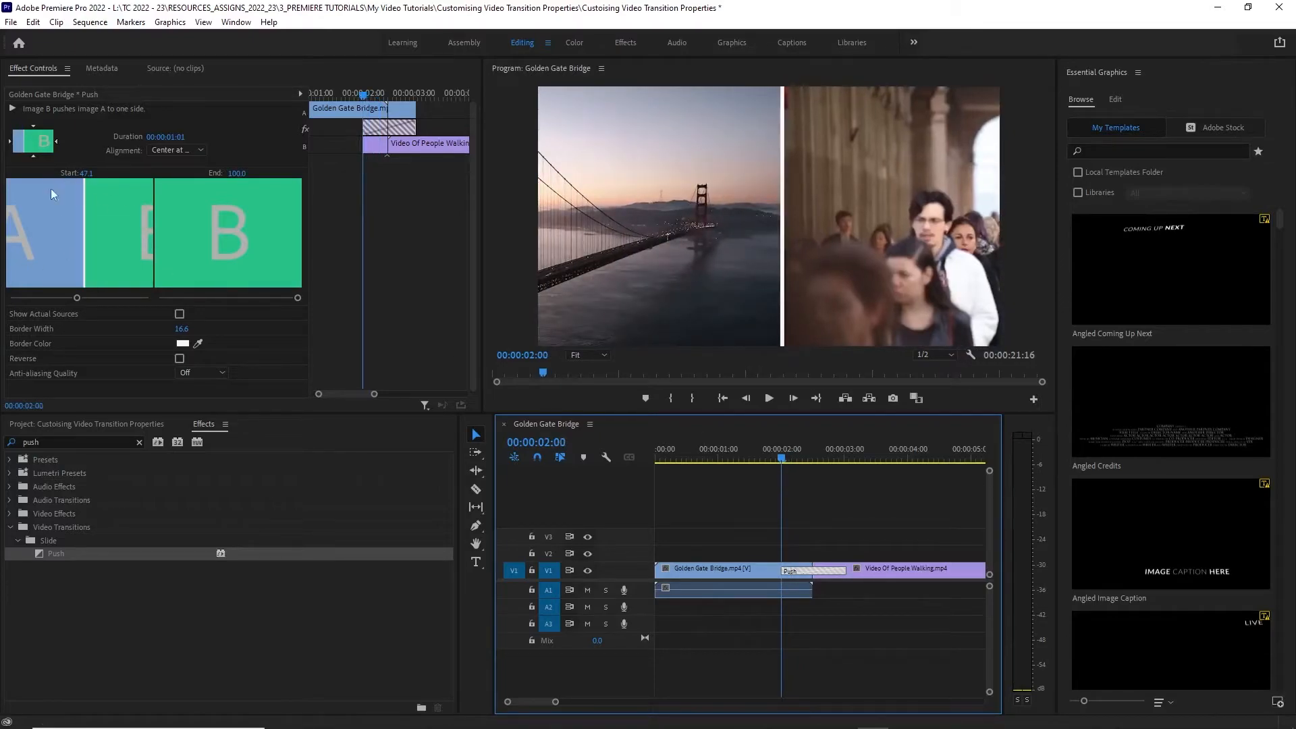
left_click_drag(782, 463, 835, 469)
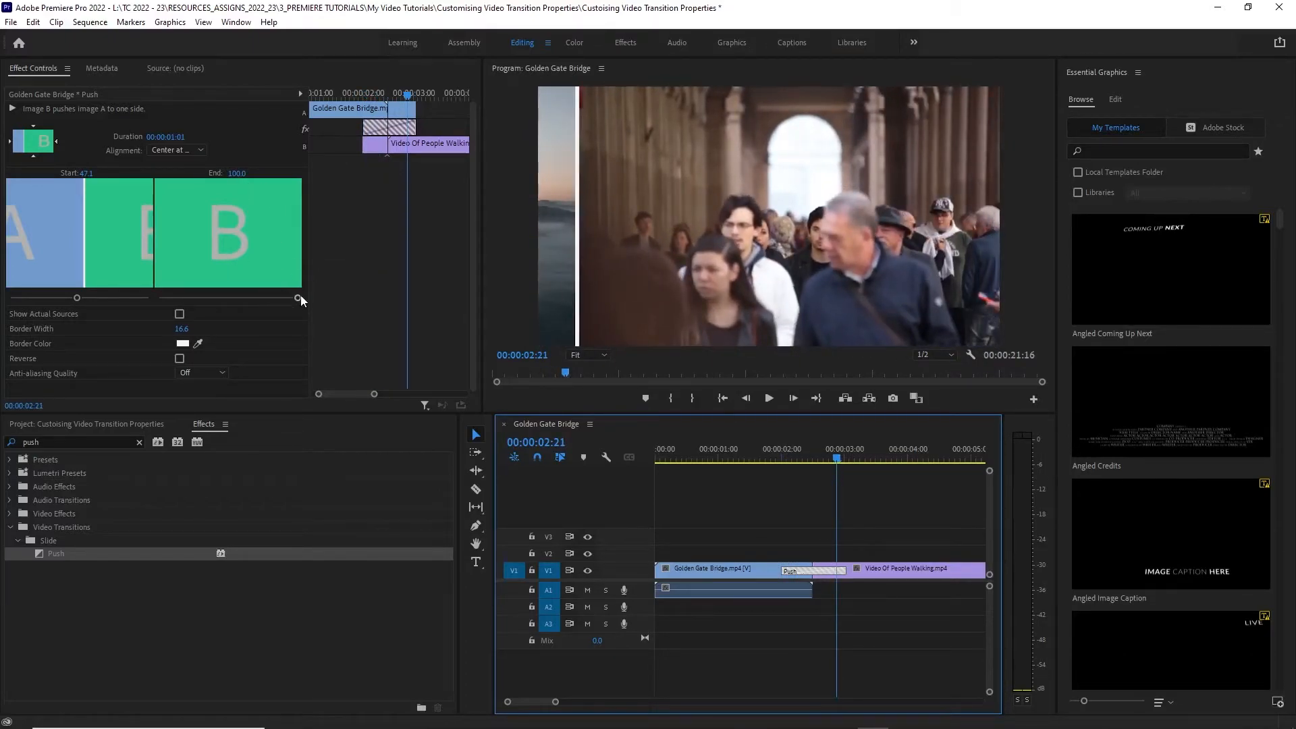
left_click_drag(298, 297, 236, 297)
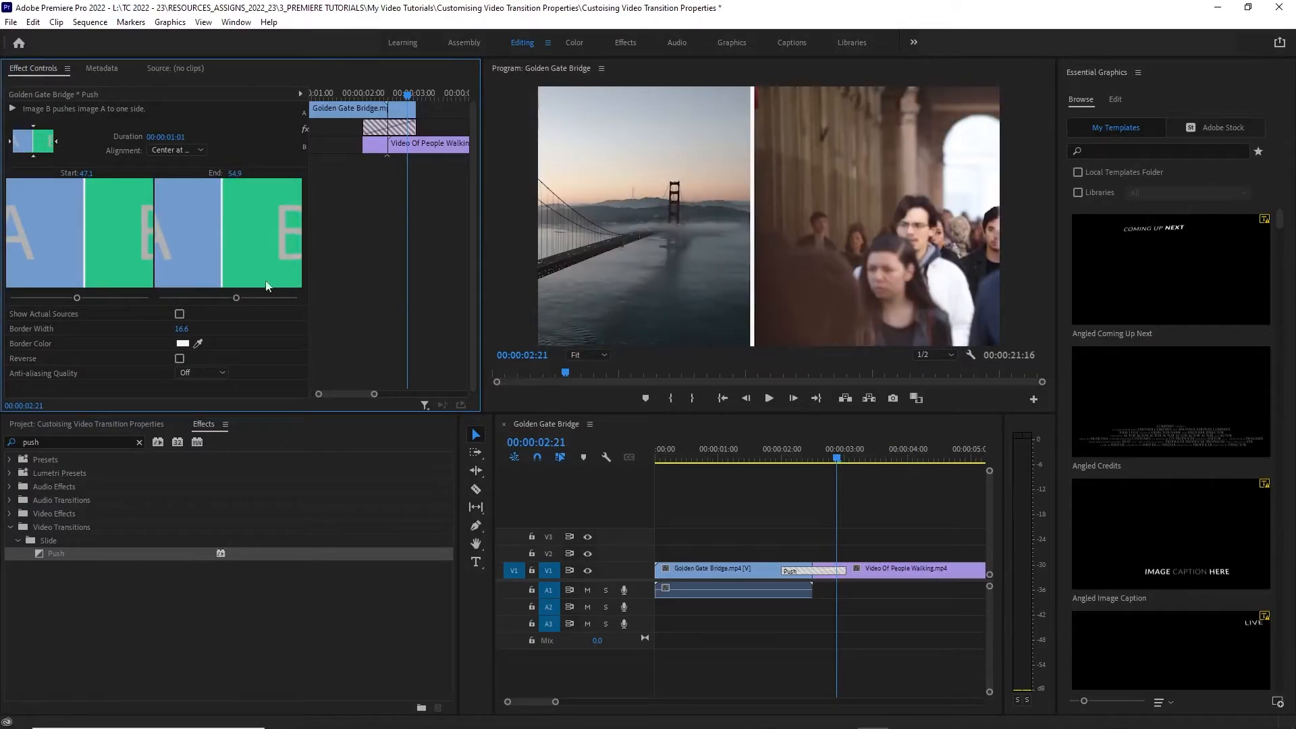
mouse_move(852, 474)
left_mouse_down()
mouse_move(828, 464)
mouse_move(868, 471)
mouse_move(772, 463)
mouse_move(831, 468)
left_mouse_up()
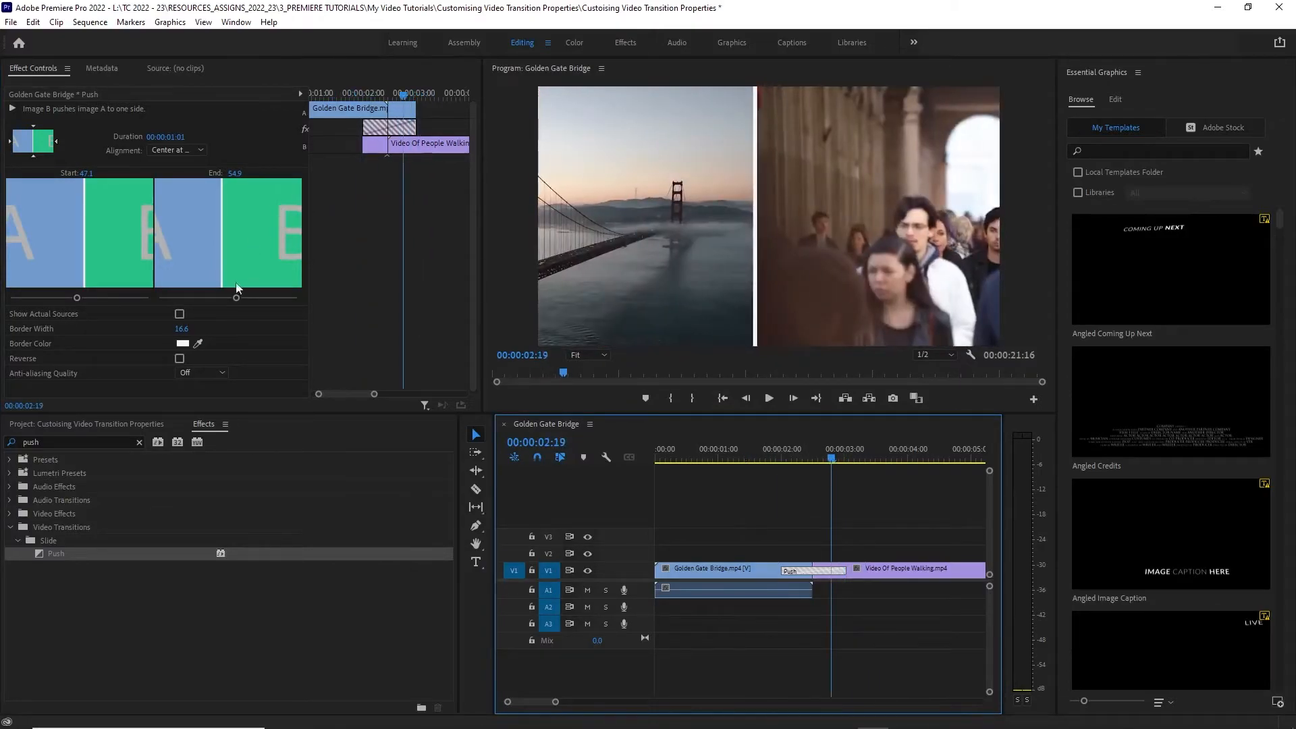
Reset the Push transition's end to 100 and its start to 0.
left_click_drag(236, 296, 321, 309)
left_click_drag(75, 294, 10, 298)
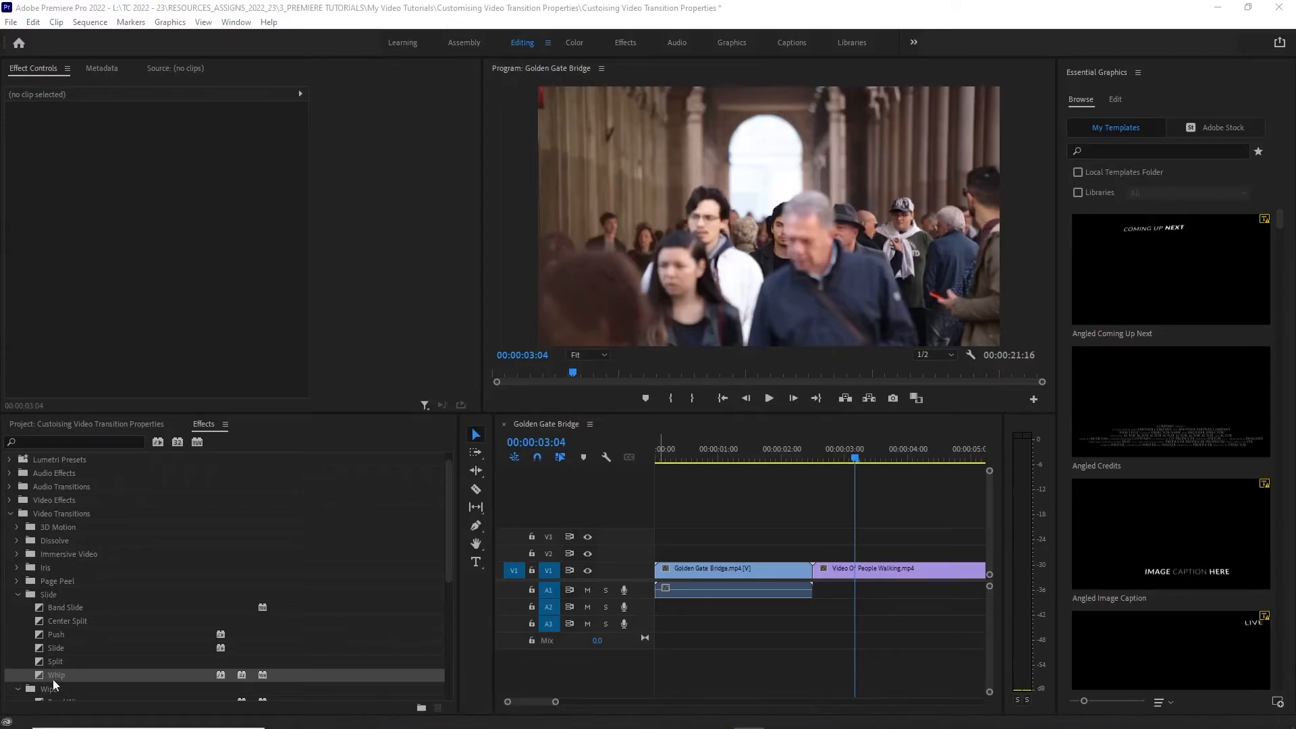
Apply the Whip transition to the cut between the bridge and people-walking clips, accepting repeated frames, and play it back.
left_click_drag(51, 674, 810, 569)
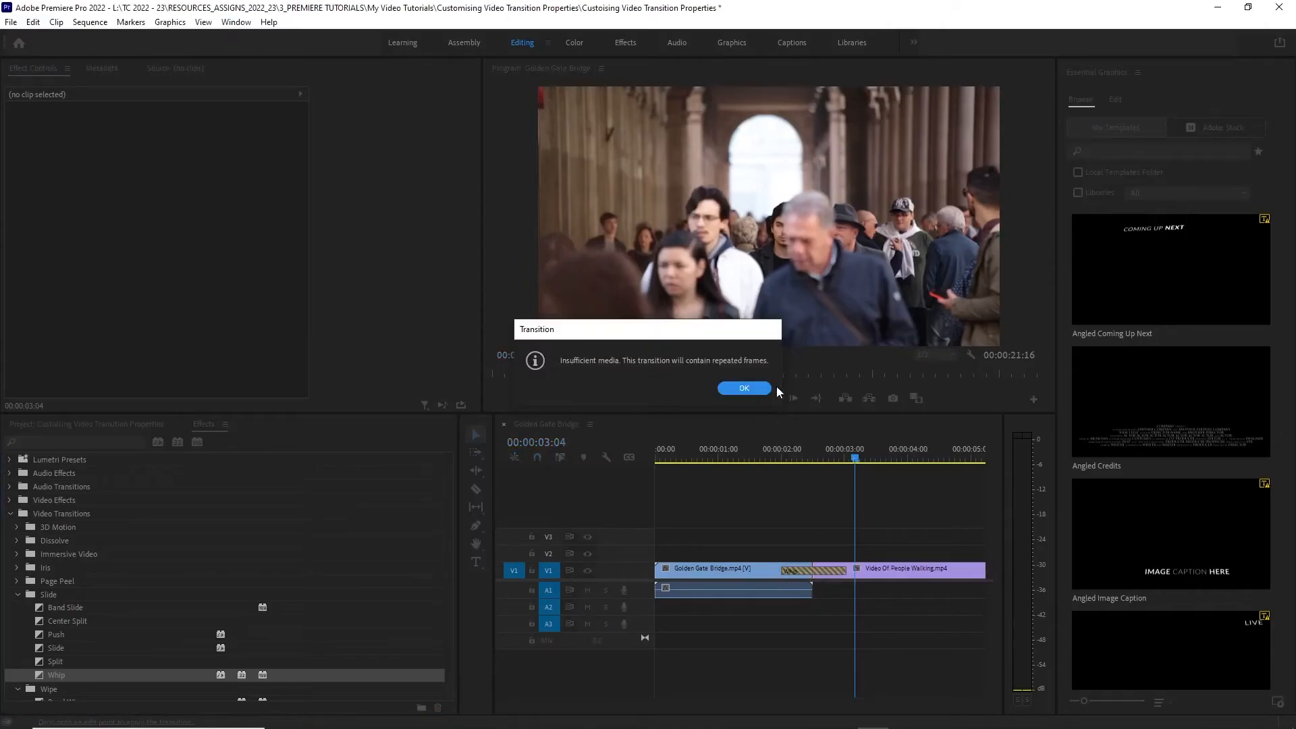
left_click(746, 389)
left_click_drag(861, 462, 764, 483)
key("space")
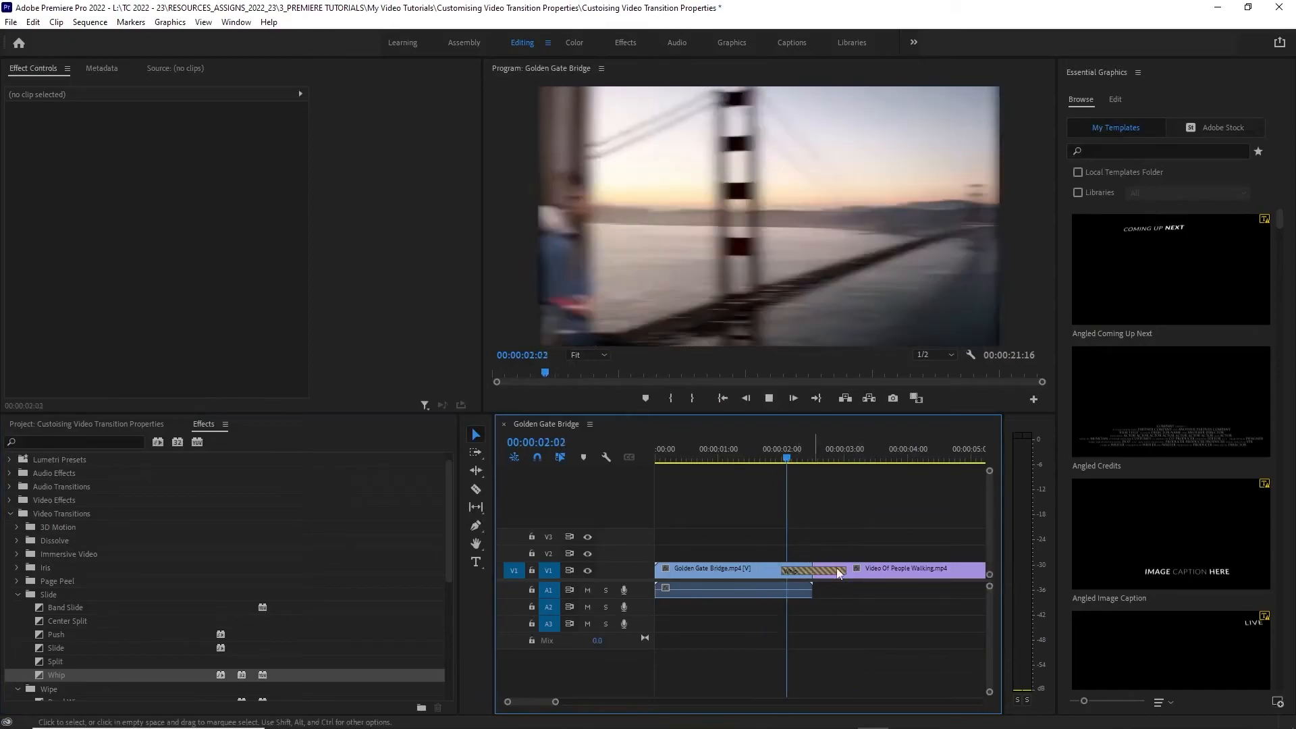
key("space")
Replay the Whip transition twice from just before it starts to judge its speed.
left_click_drag(860, 464, 776, 475)
key("space")
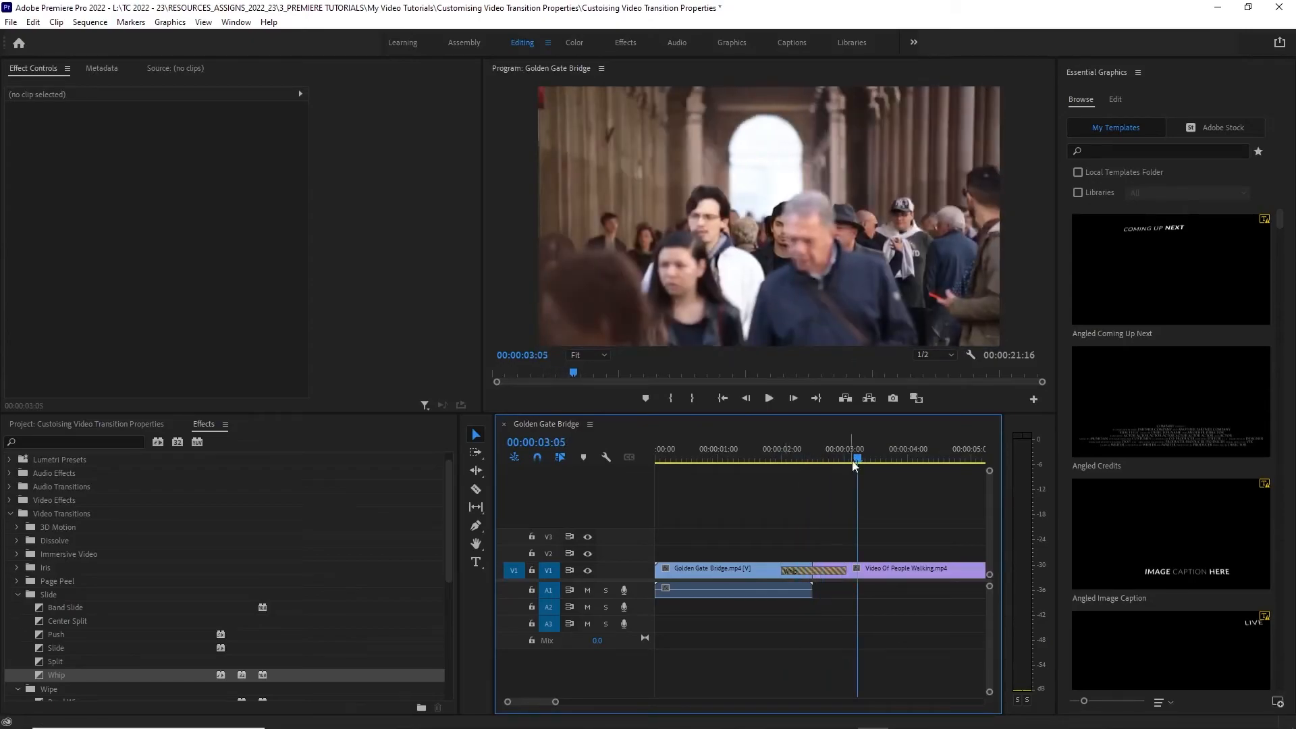
left_click_drag(855, 462, 776, 469)
key("space")
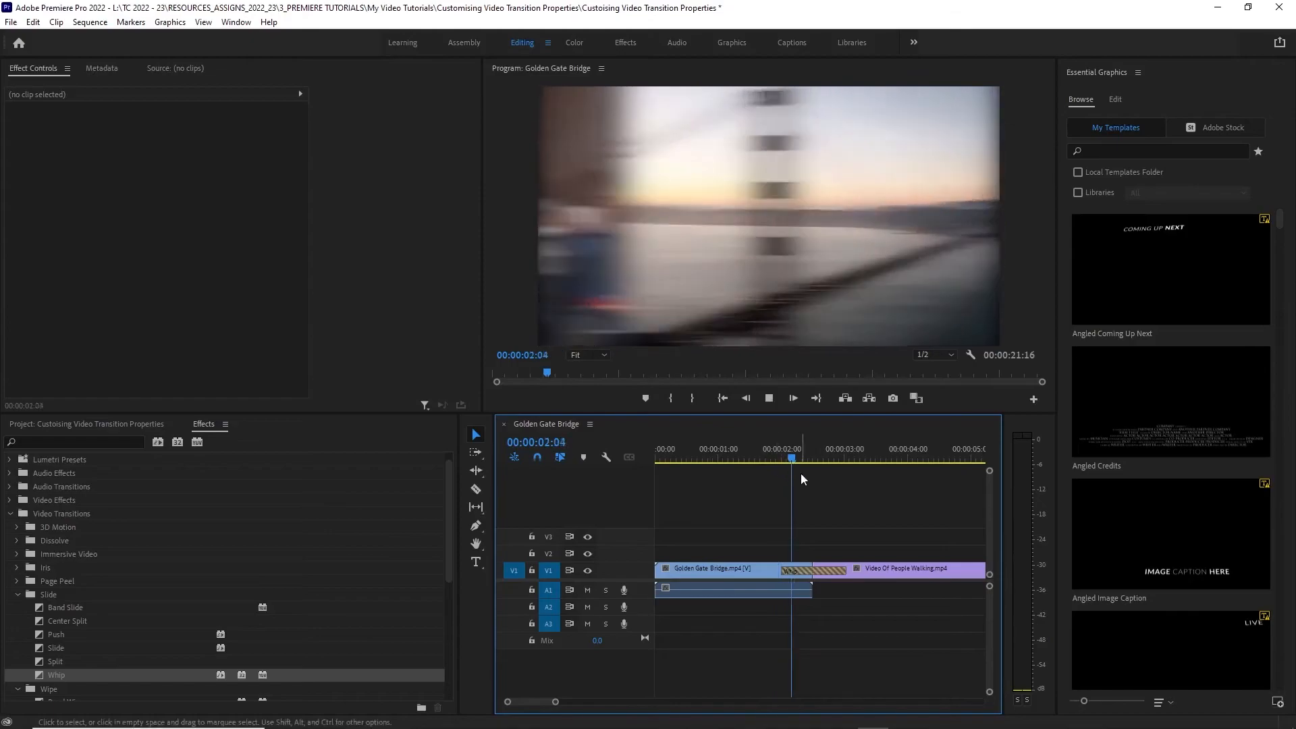
key("space")
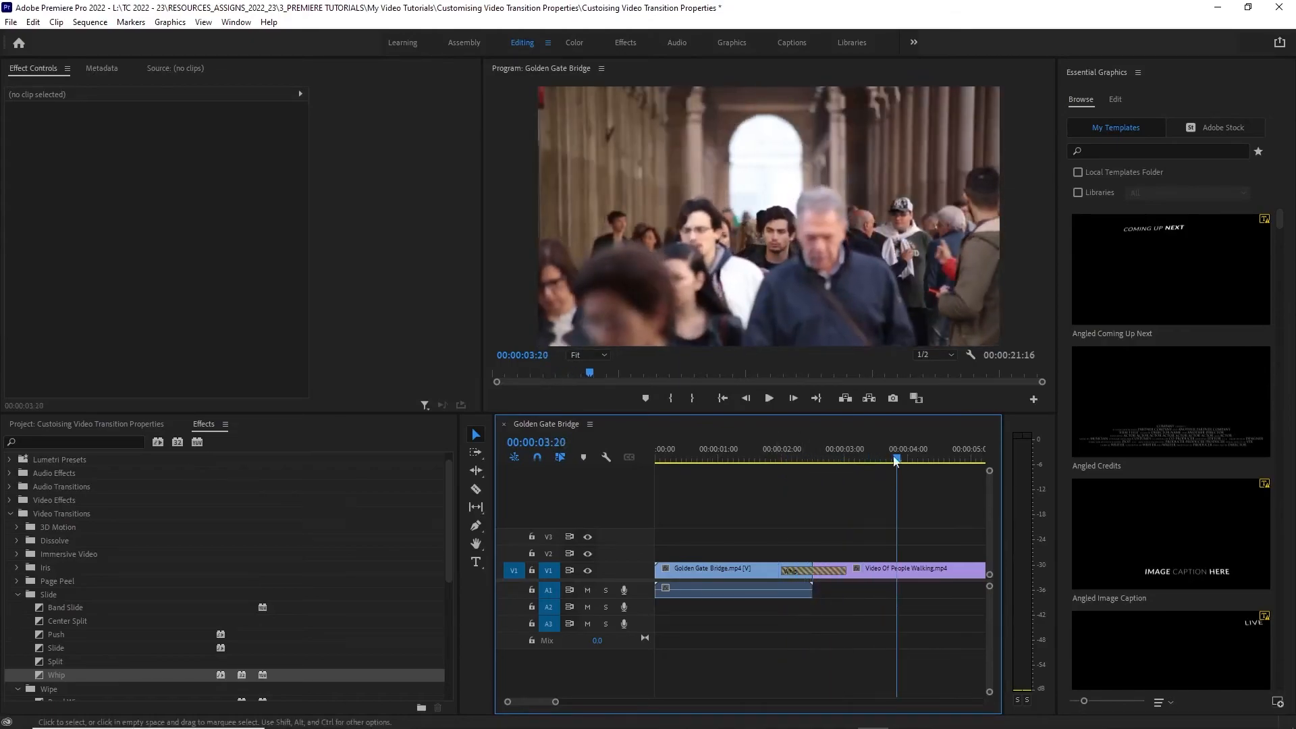
Select the Whip transition, shorten its duration to 00:00:00:09 on the timeline, and play it back.
key("Up")
left_click(778, 463)
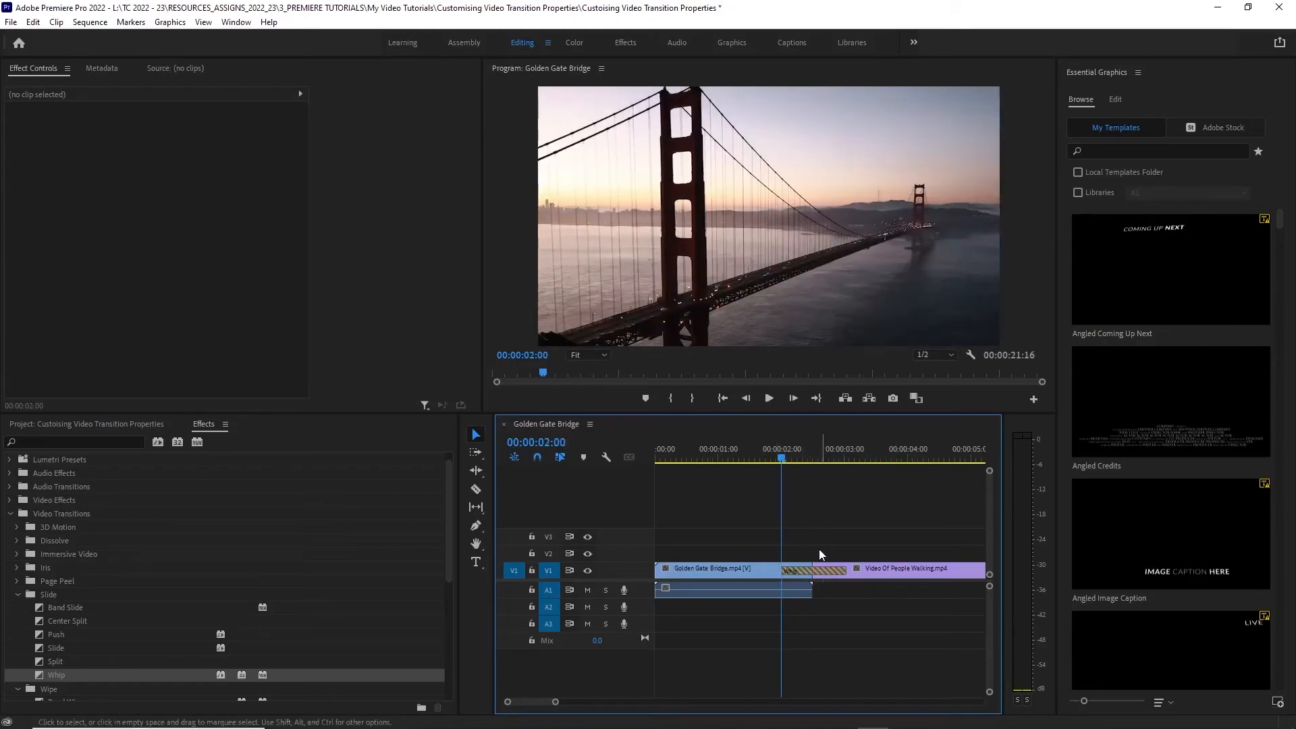
left_click(809, 573)
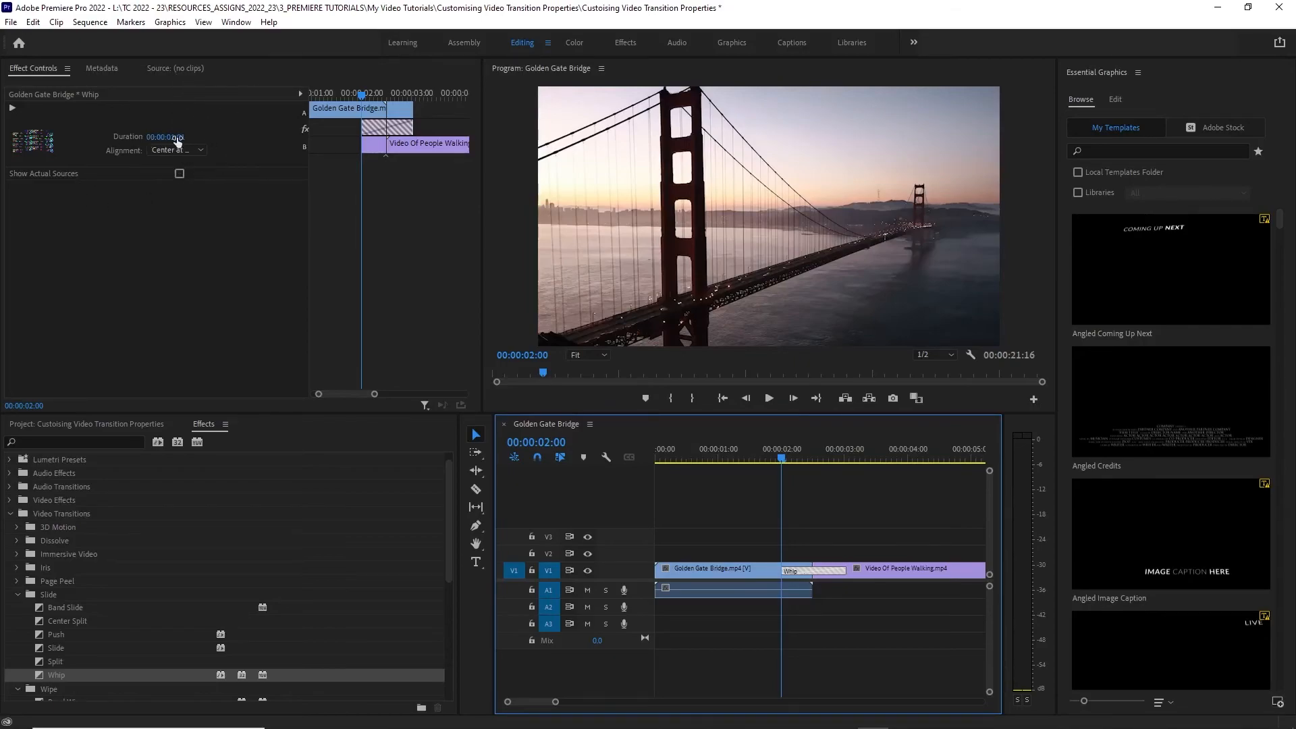
left_click_drag(172, 138, 171, 138)
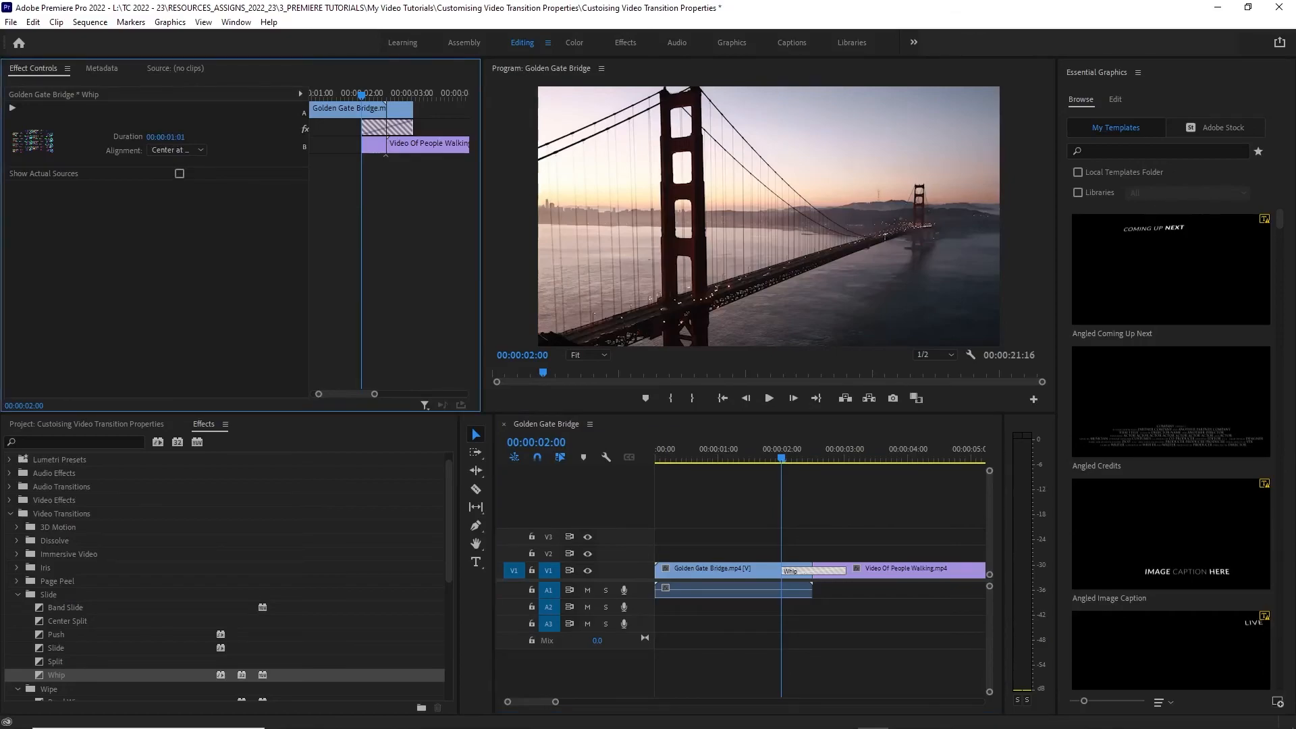
left_click(174, 216)
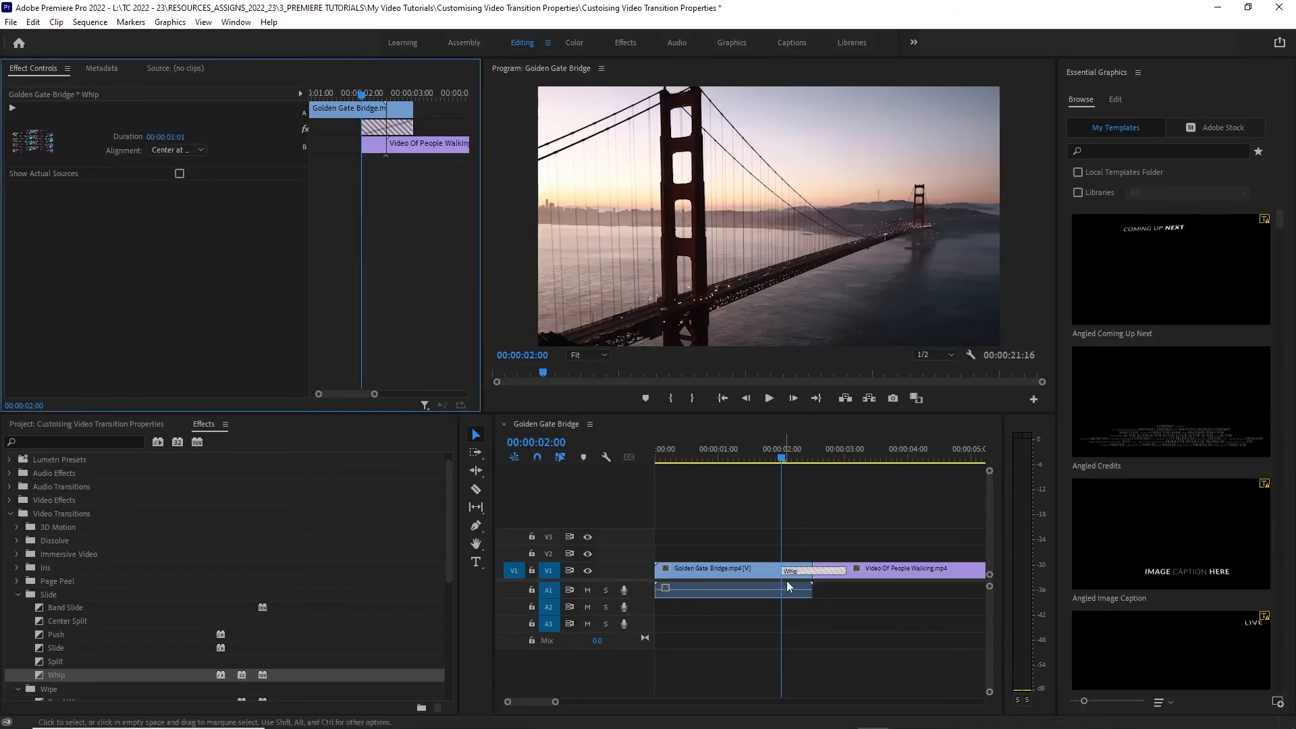
mouse_move(782, 574)
left_mouse_down()
mouse_move(840, 572)
mouse_move(807, 571)
left_mouse_up()
mouse_move(781, 465)
left_mouse_down()
mouse_move(811, 485)
mouse_move(861, 454)
mouse_move(795, 462)
left_mouse_up()
key("space")
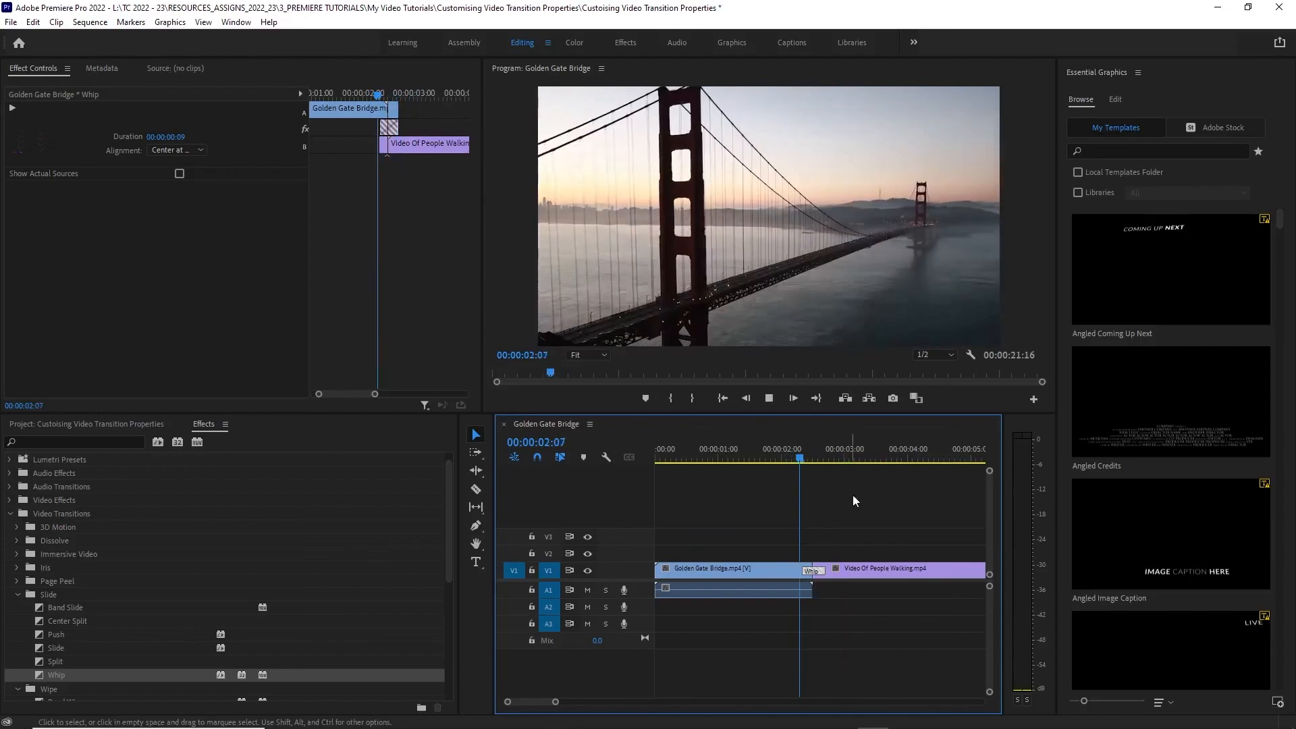
key("space")
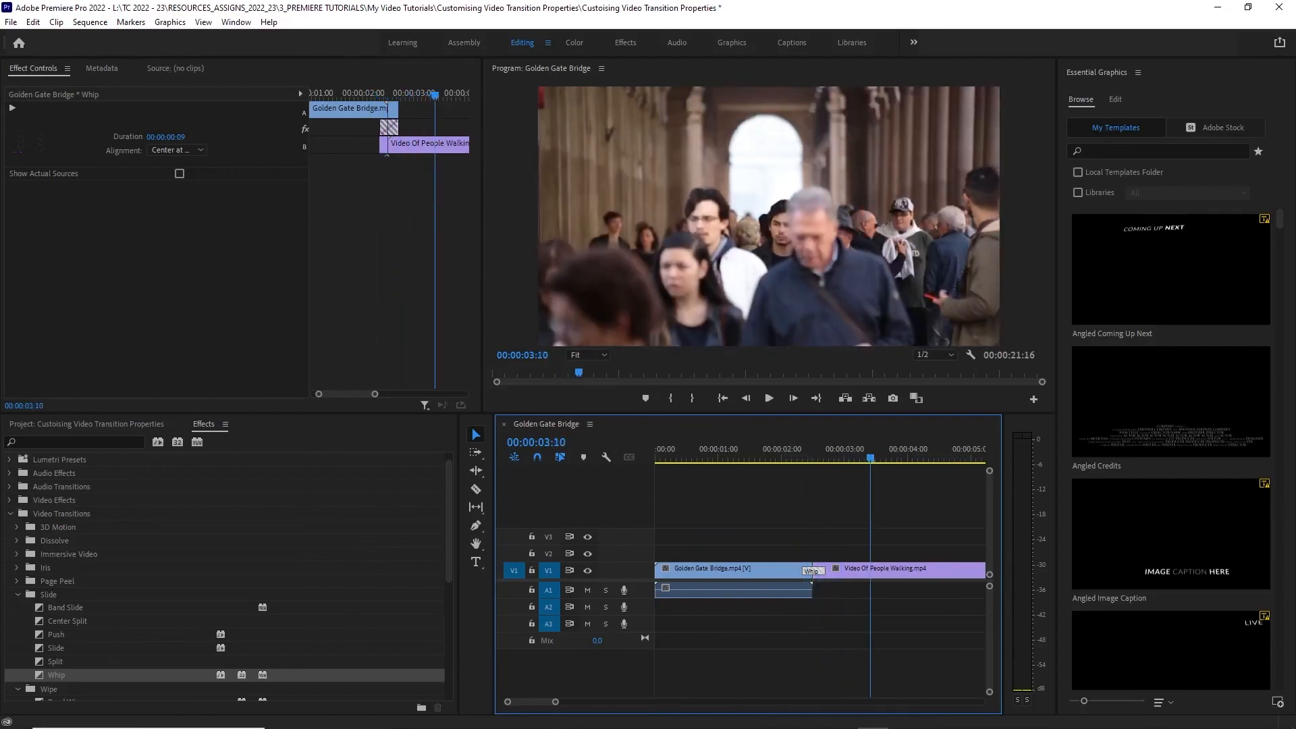